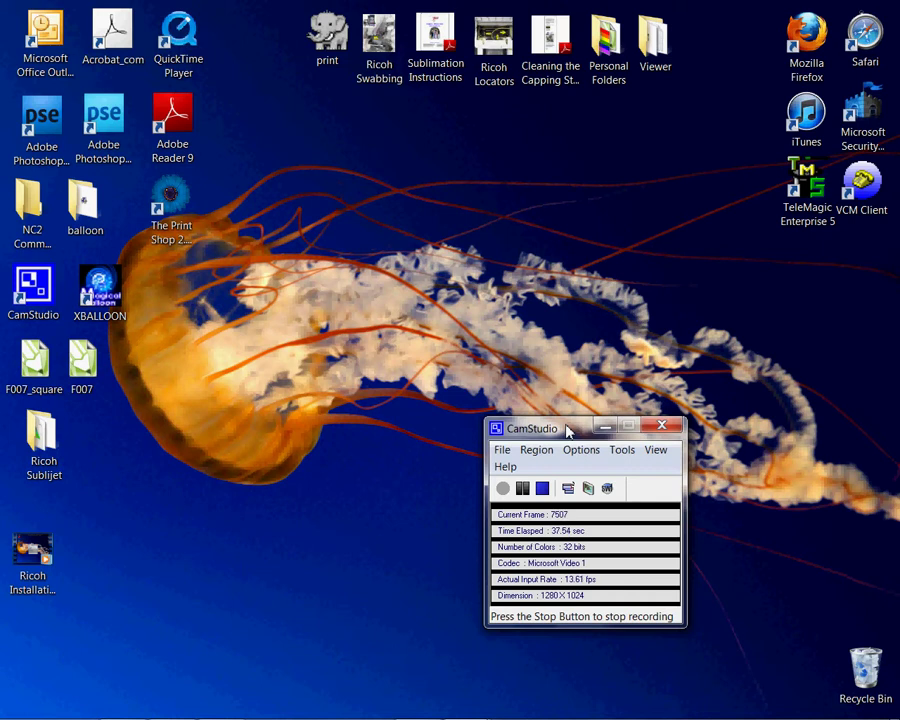
Switch to Mozilla Firefox and load the conde.com home page in the Sublimation Printing page's tab
left_click_drag(567, 430, 697, 697)
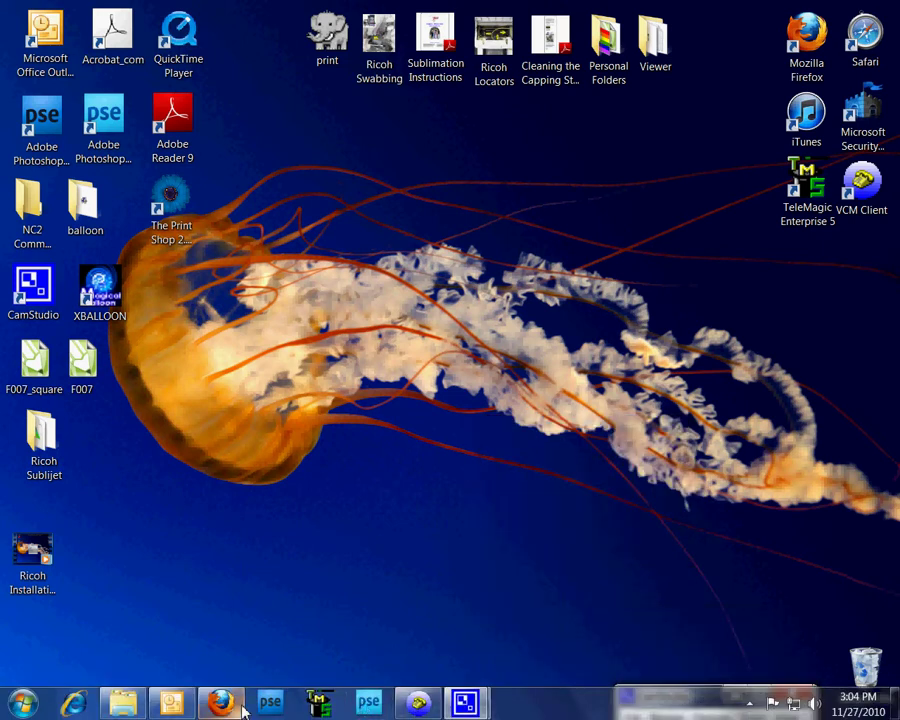
left_click(225, 704)
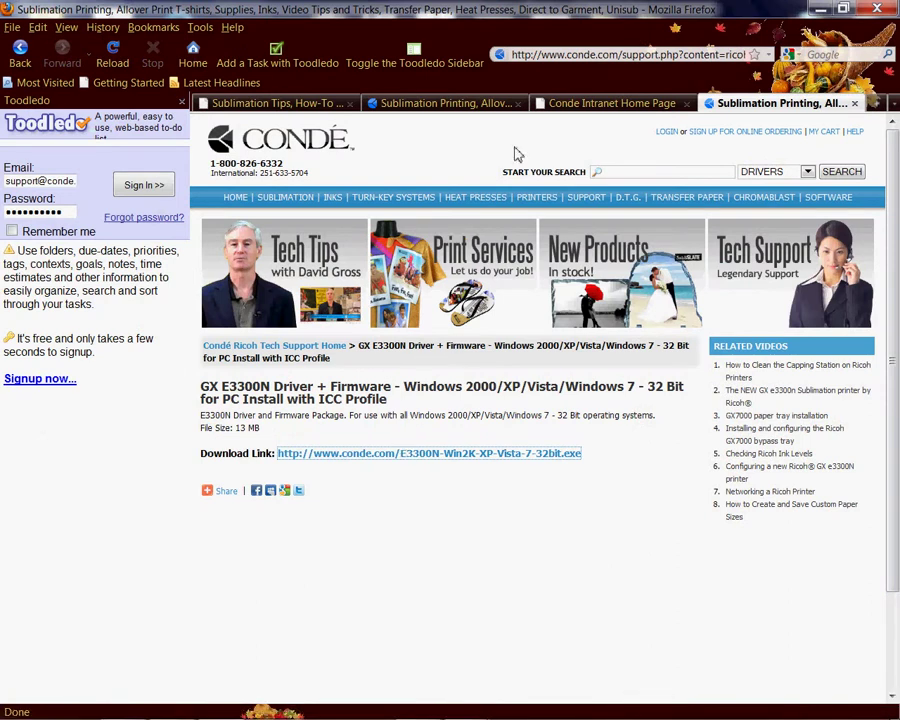
left_click(660, 104)
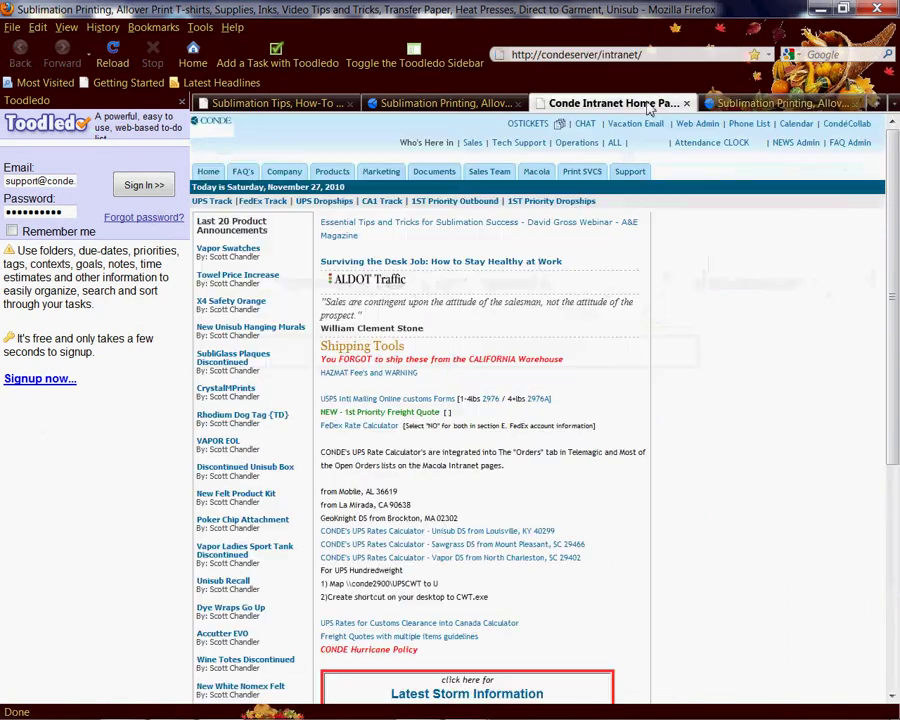
left_click(735, 104)
left_click(629, 58)
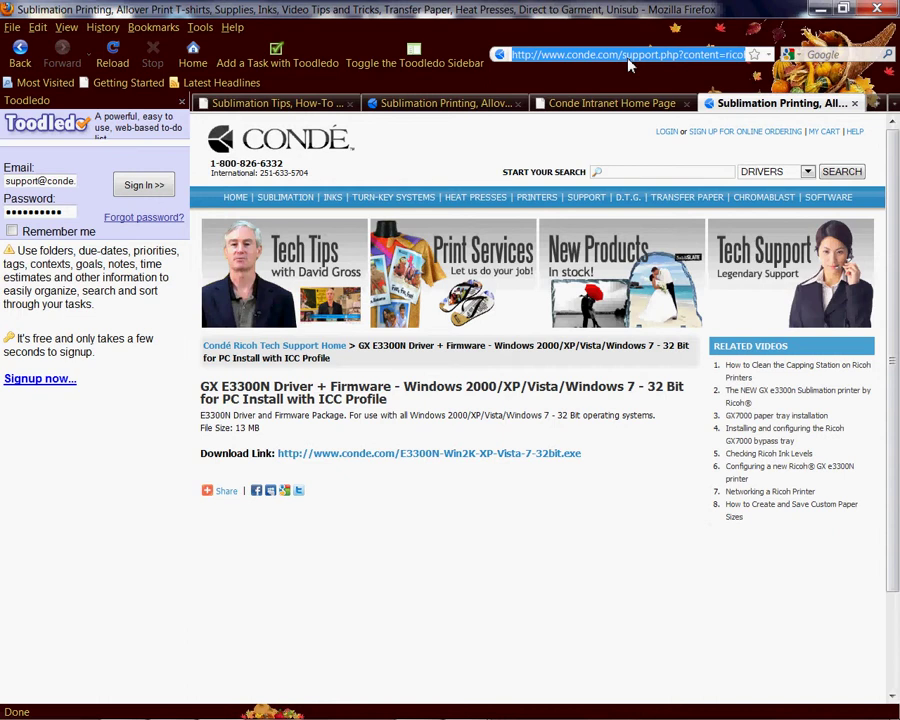
type("c")
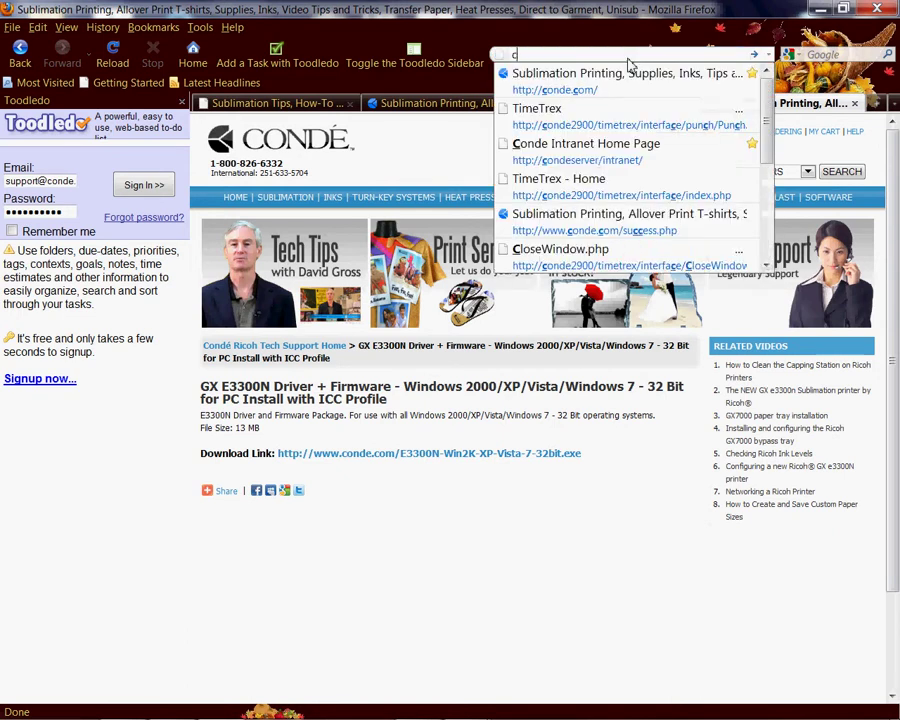
type("onde.com")
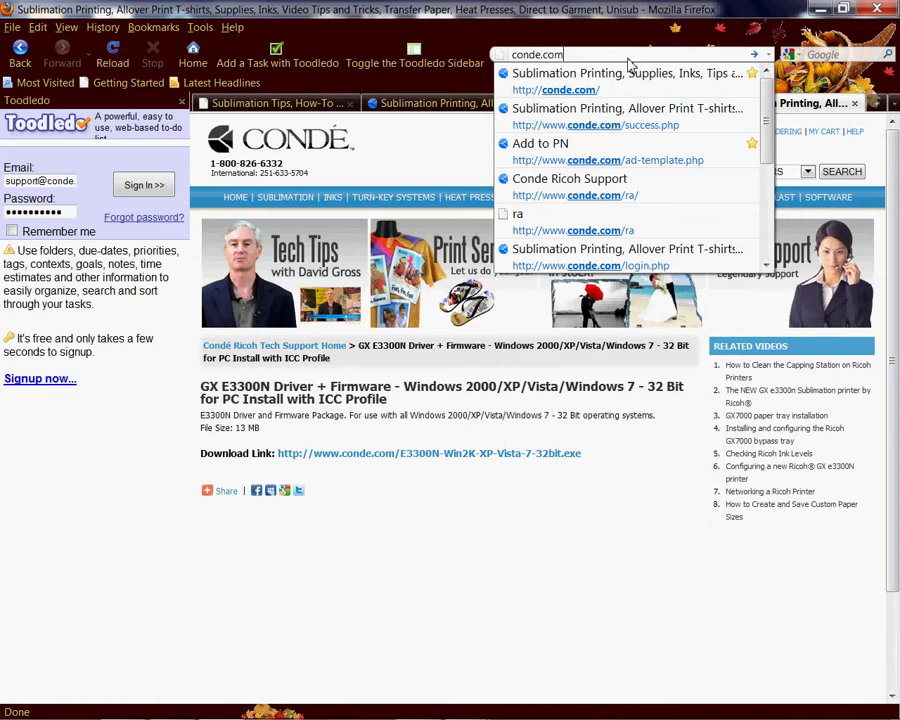
key("Return")
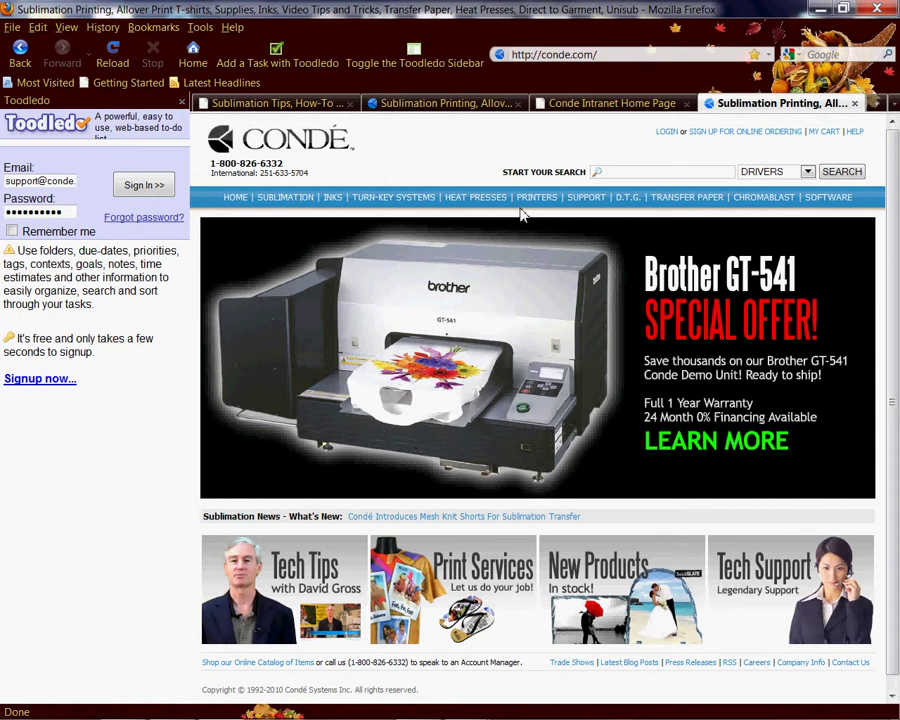
Go to Condé's Support section and log in to PartnerNet with the prefilled credentials
left_click(591, 201)
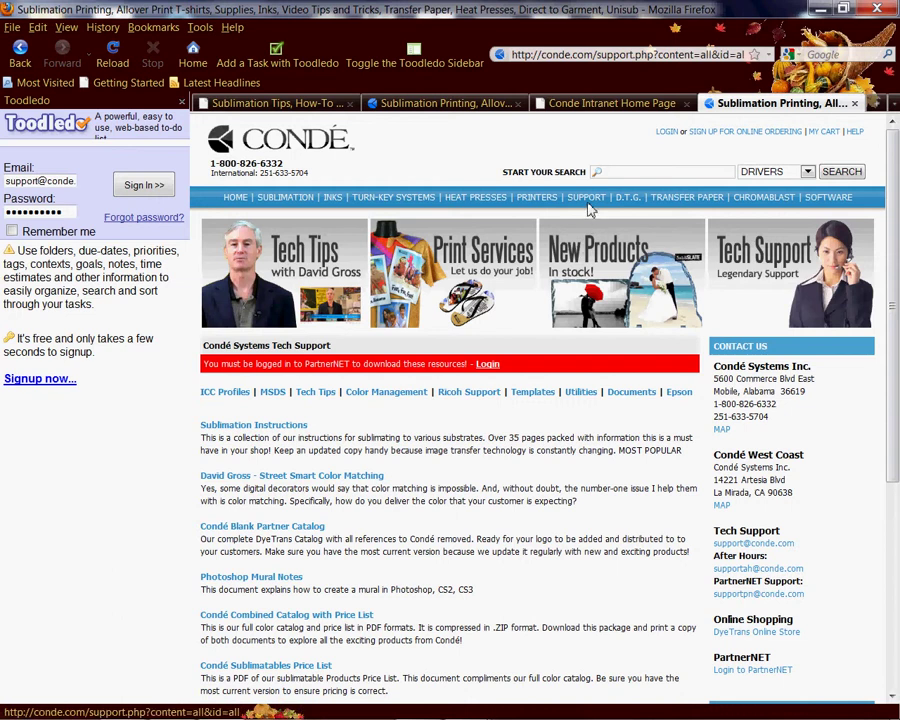
left_click(488, 365)
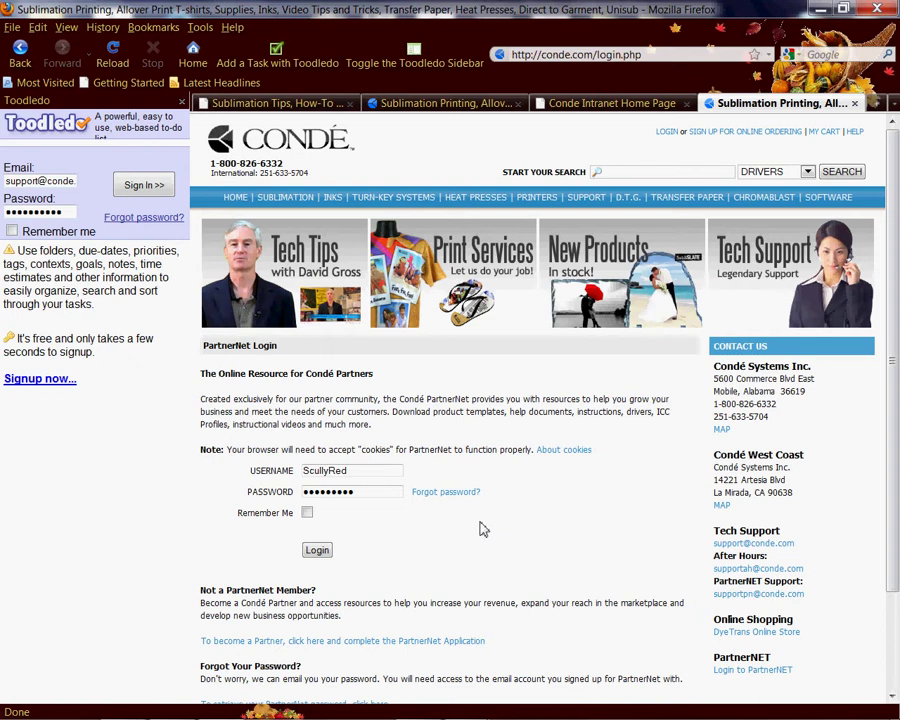
left_click(315, 555)
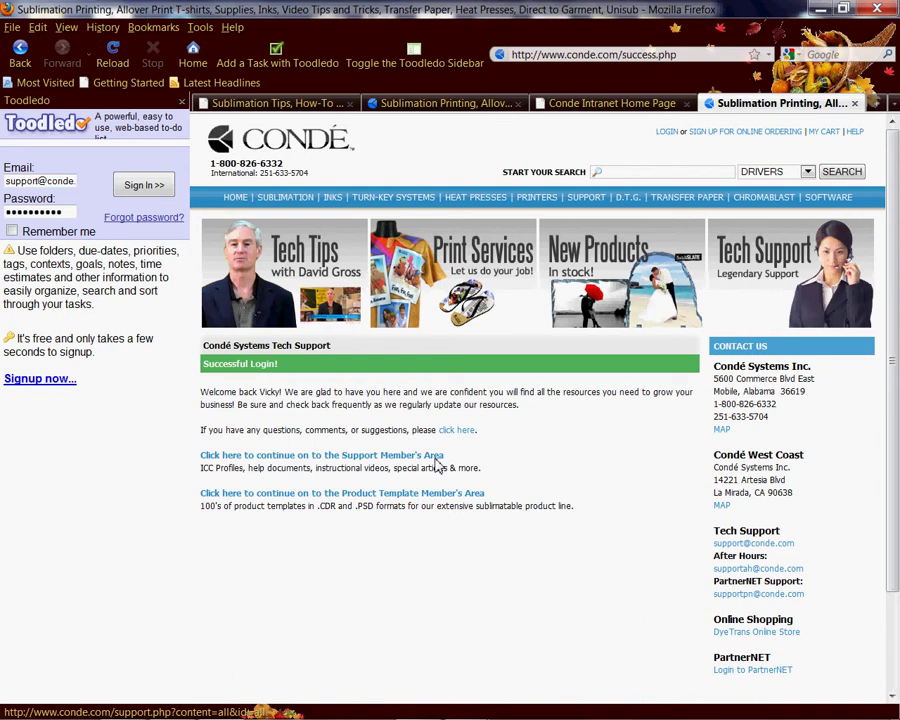
Continue to the Support Member's Area and open the list of PC drivers under Ricoh Support
left_click(436, 458)
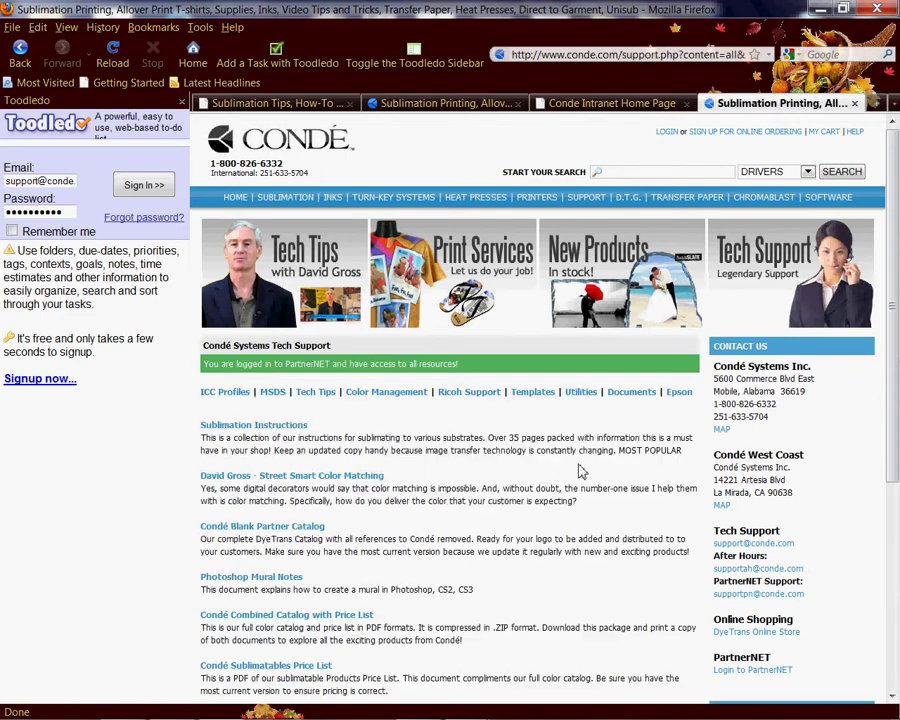
left_click(472, 398)
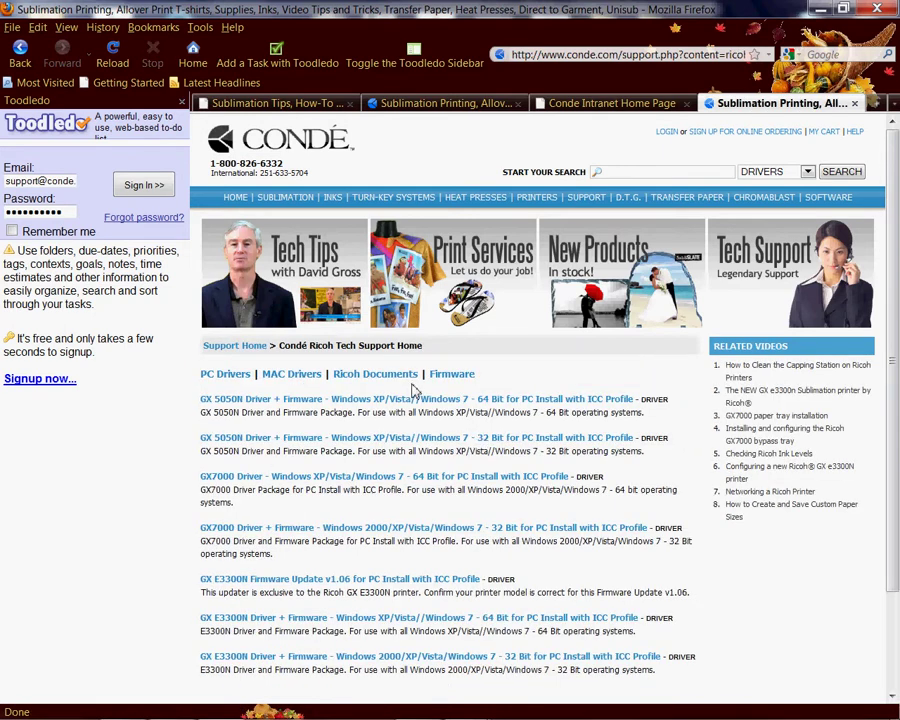
left_click(233, 378)
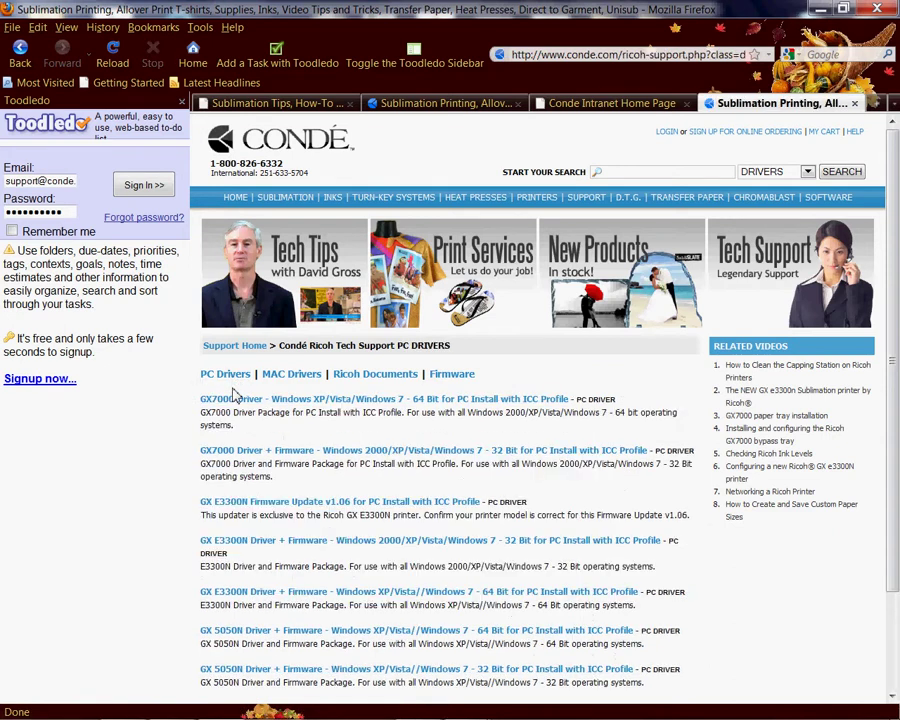
Check in the computer's system properties whether Windows is 32-bit or 64-bit, then close them
left_click(22, 703)
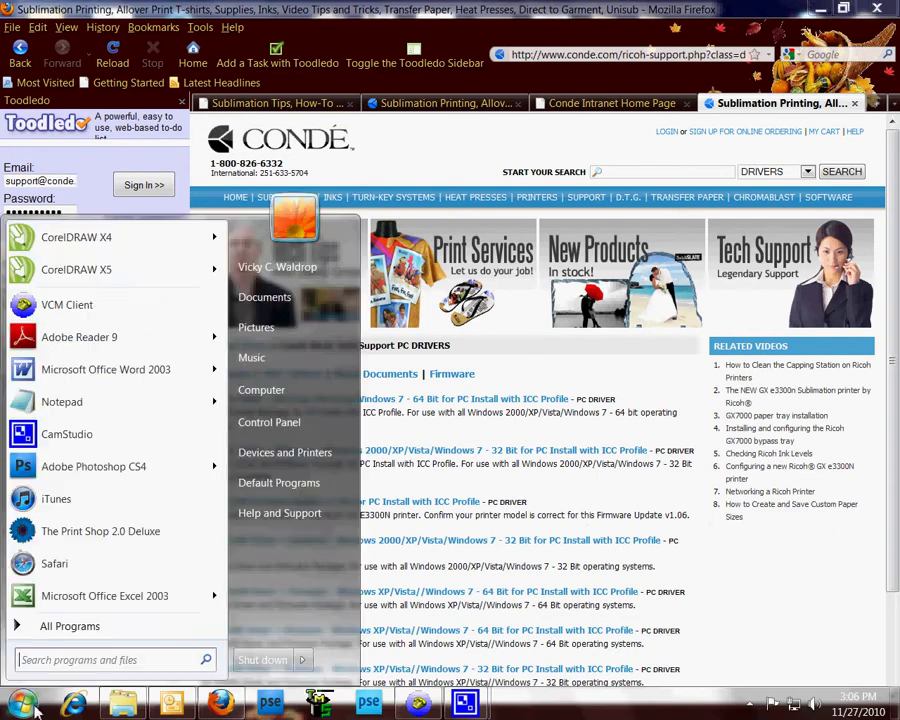
right_click(283, 403)
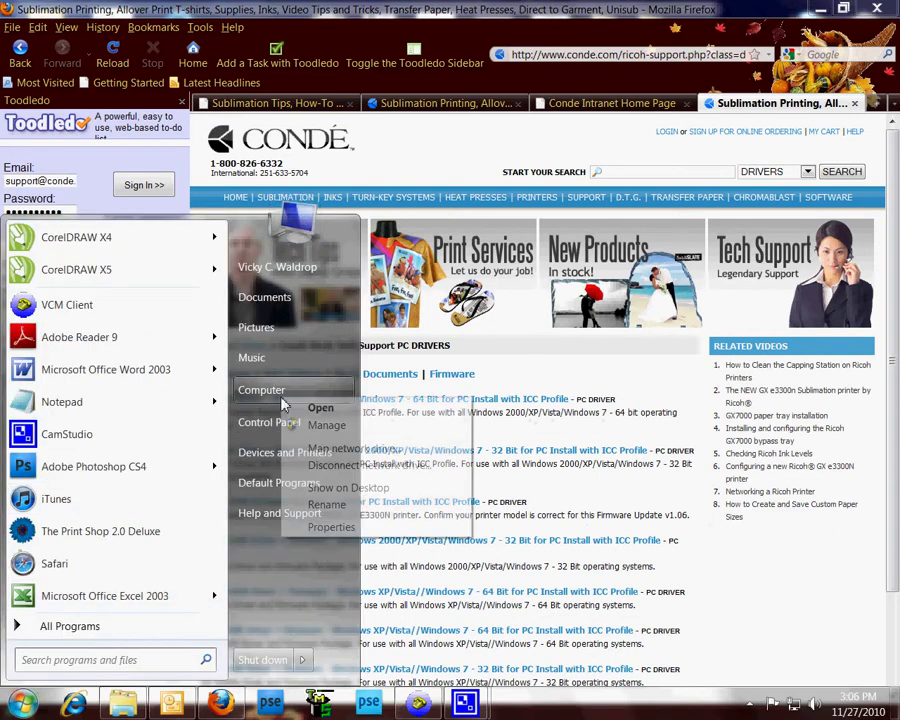
left_click(330, 527)
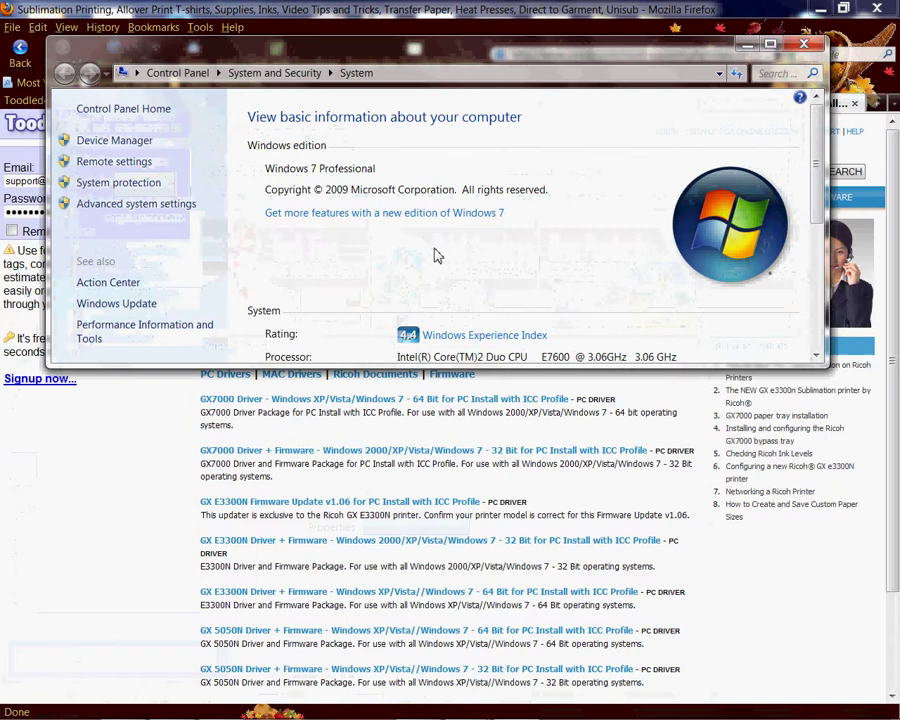
double_click(540, 44)
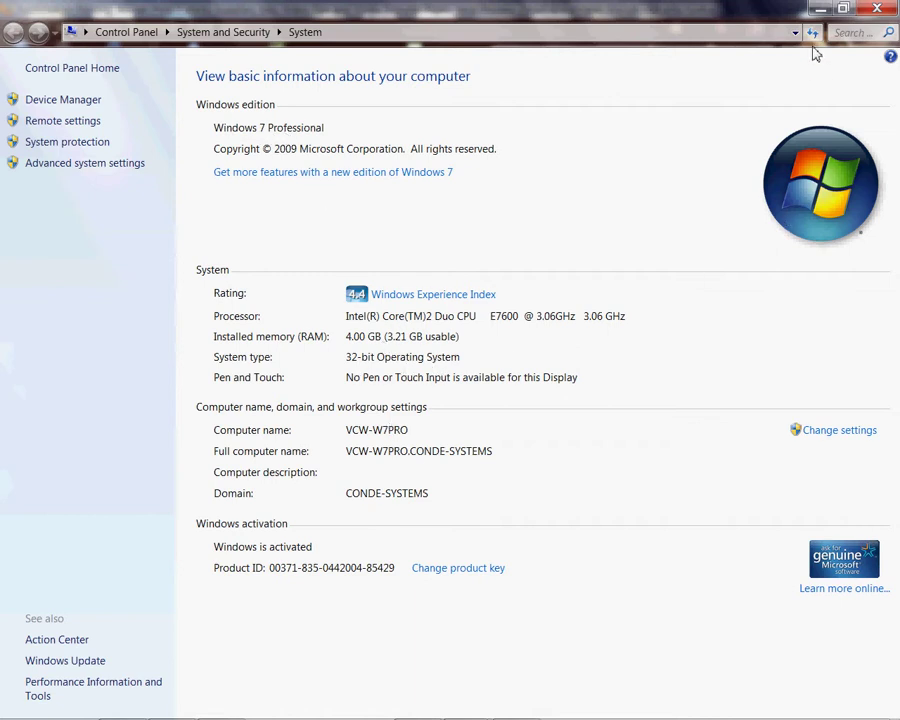
left_click(877, 10)
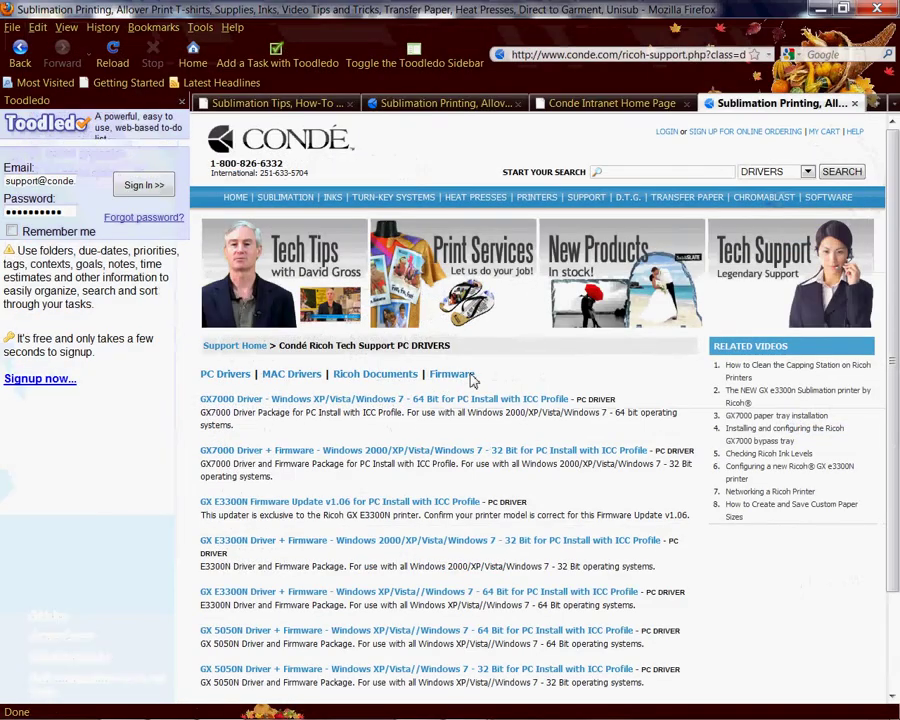
Download the GX E3300N Driver + Firmware package for 32-bit Windows 2000/XP/Vista/7 and minimize the download and browser windows
scroll(400, 500, "down", 2)
scroll(397, 514, "down", 1)
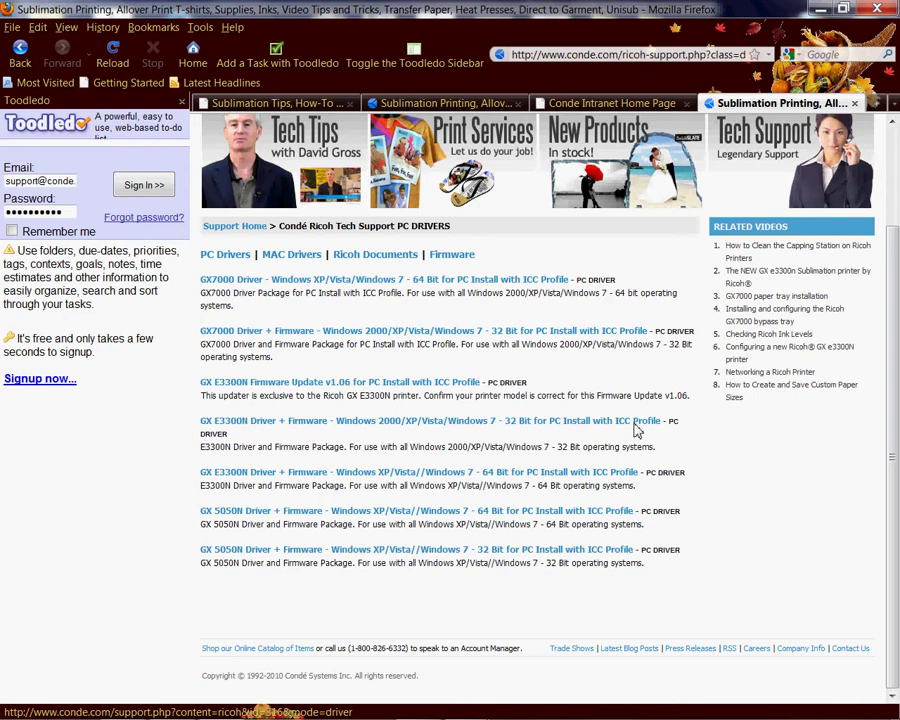
left_click(445, 422)
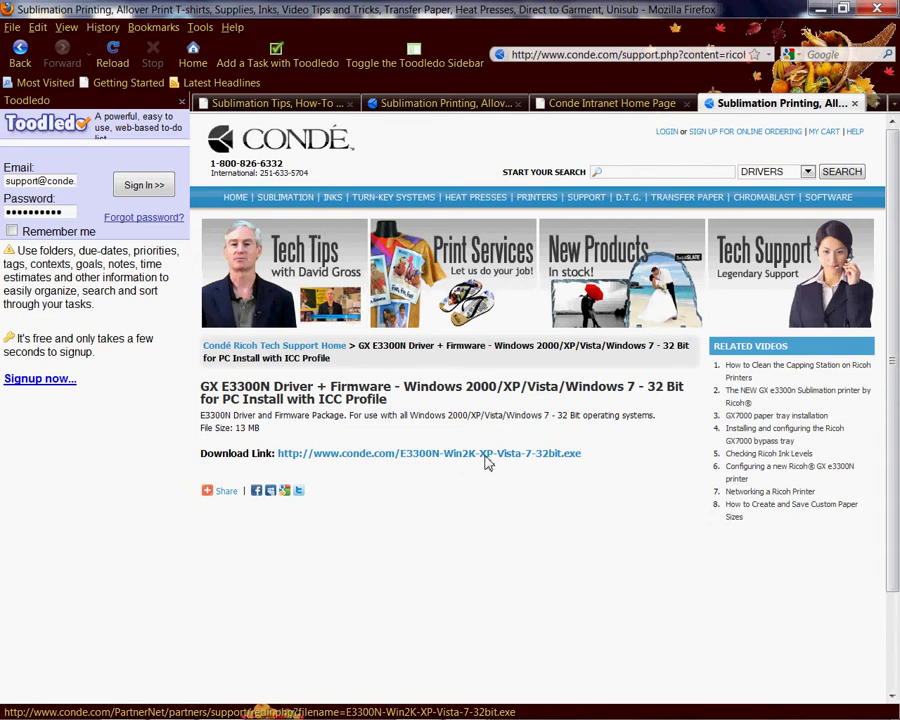
left_click(485, 462)
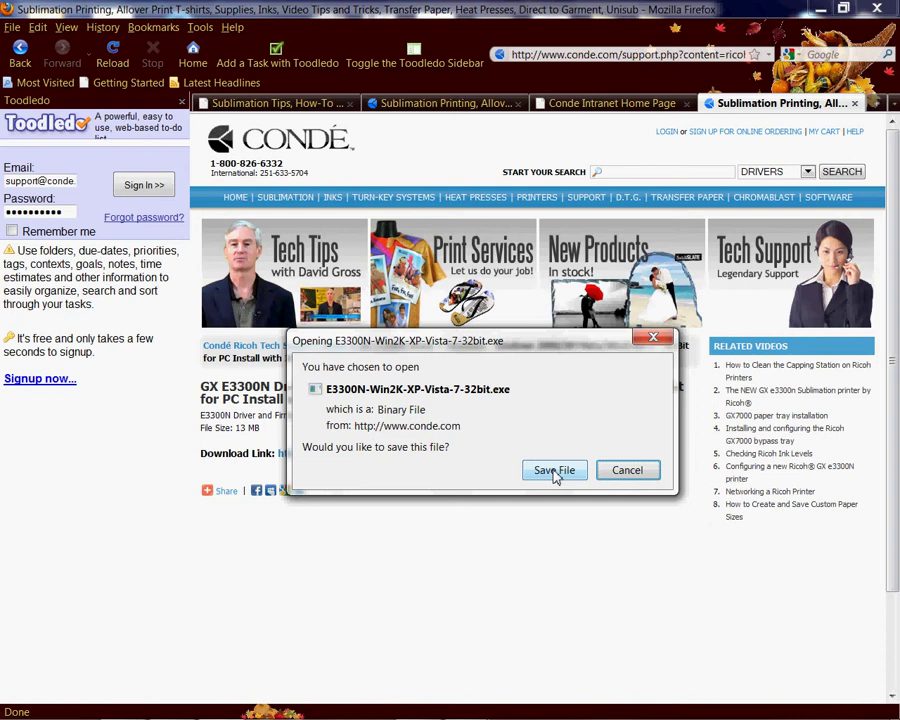
left_click(554, 471)
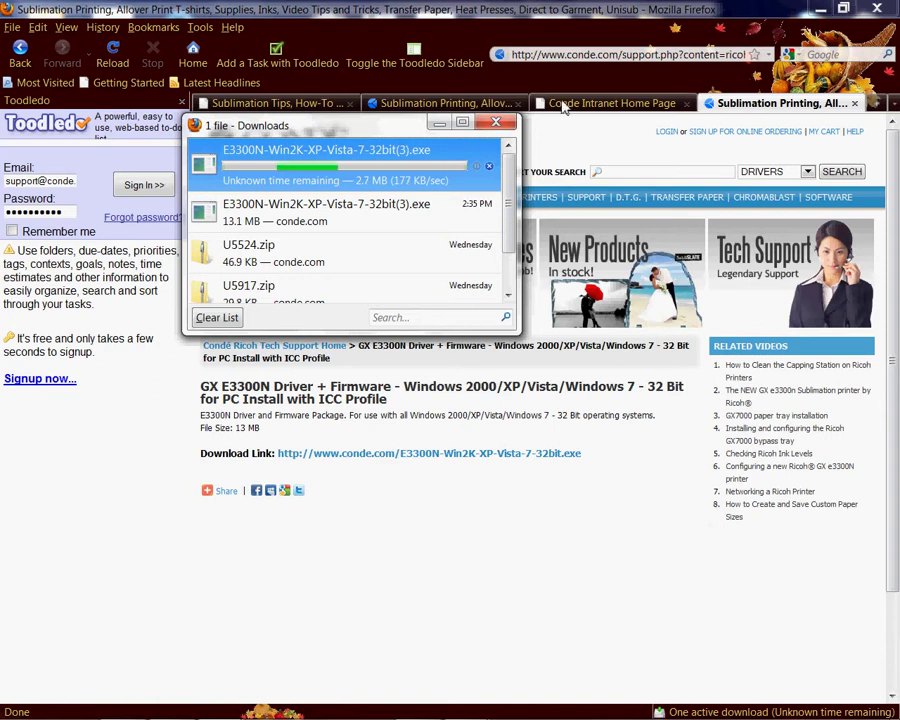
left_click(440, 124)
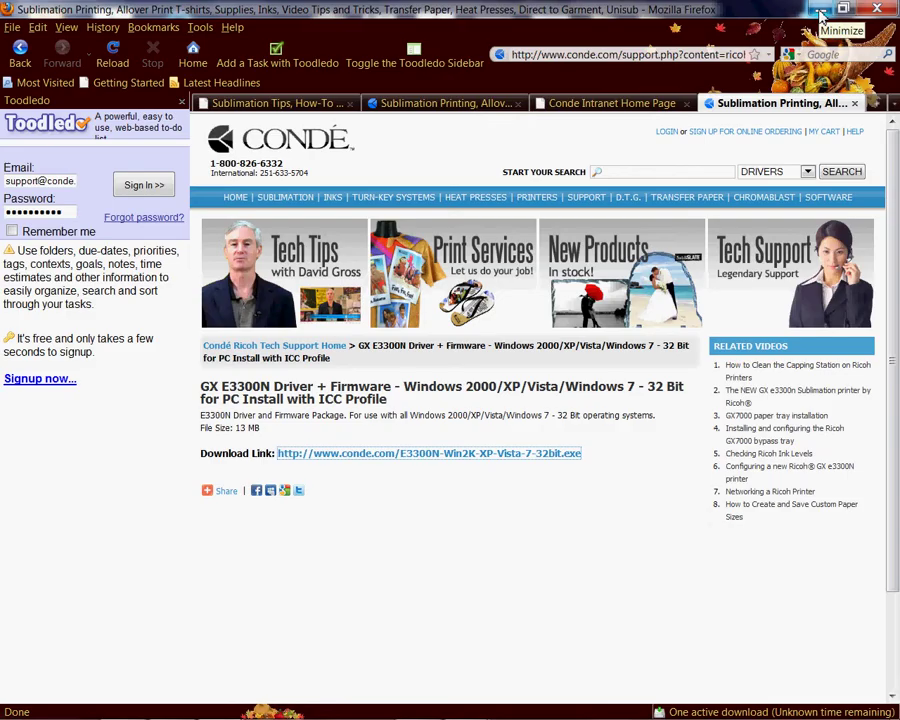
left_click(820, 14)
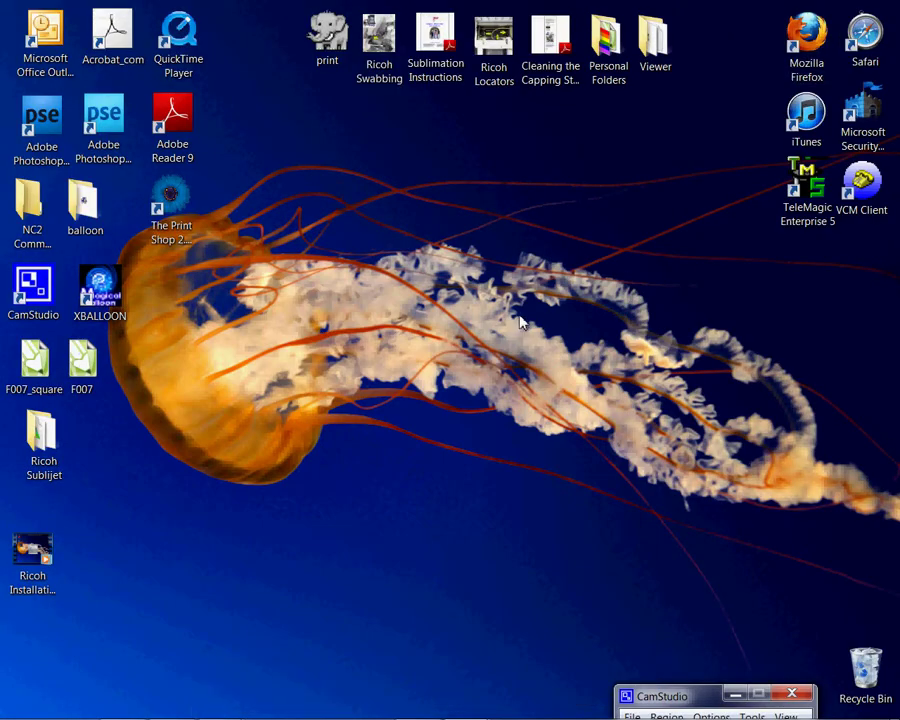
Install the GXe3300n DyeTrans HiQuality ICC profile from the desktop's Ricoh Sublijet folder and copy the profile file
double_click(53, 446)
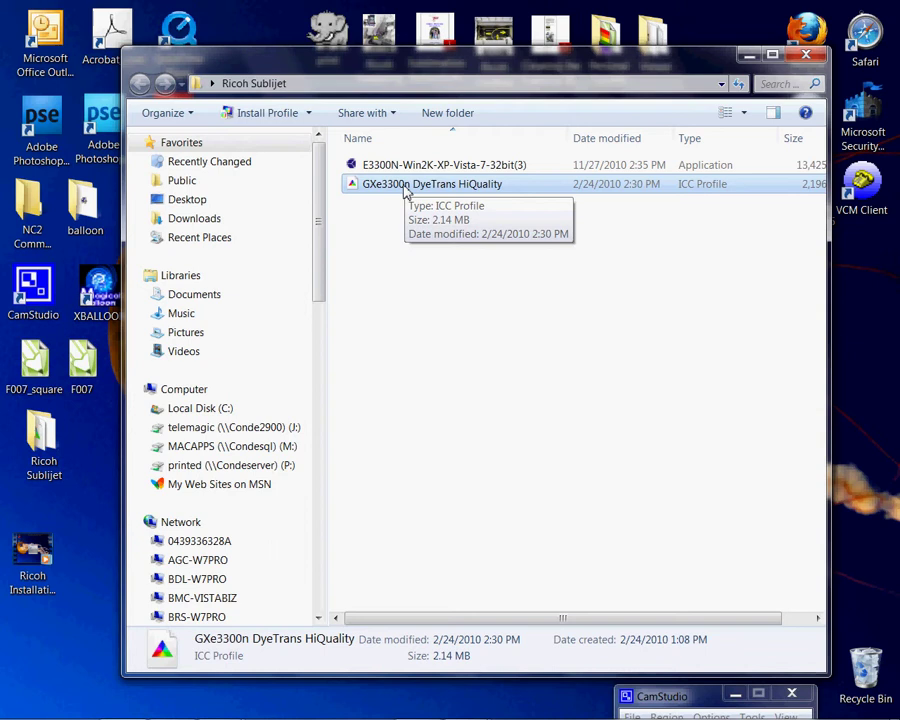
right_click(405, 188)
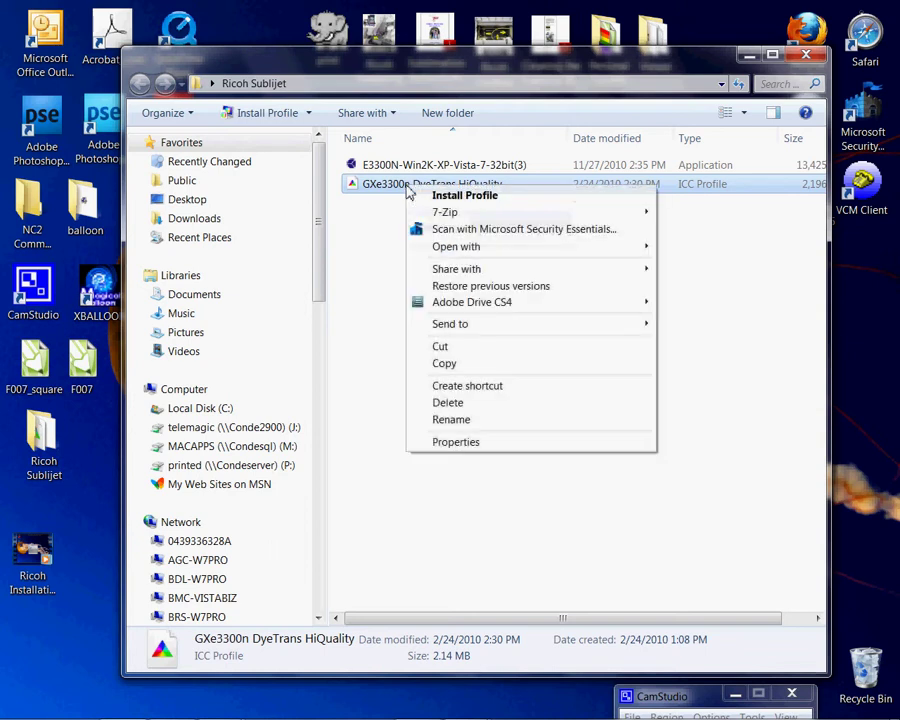
left_click(437, 198)
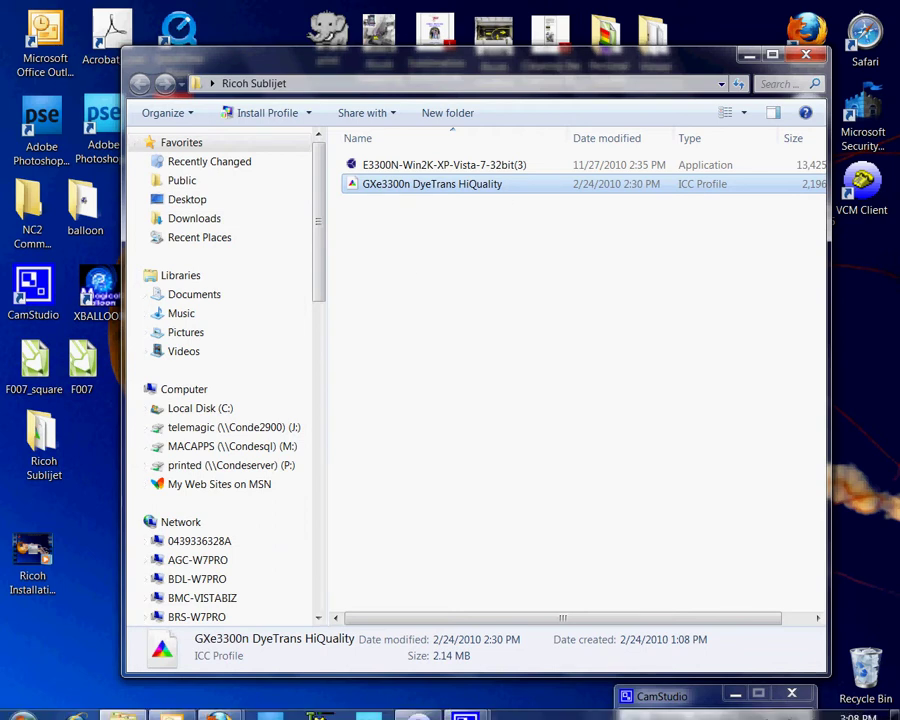
right_click(470, 189)
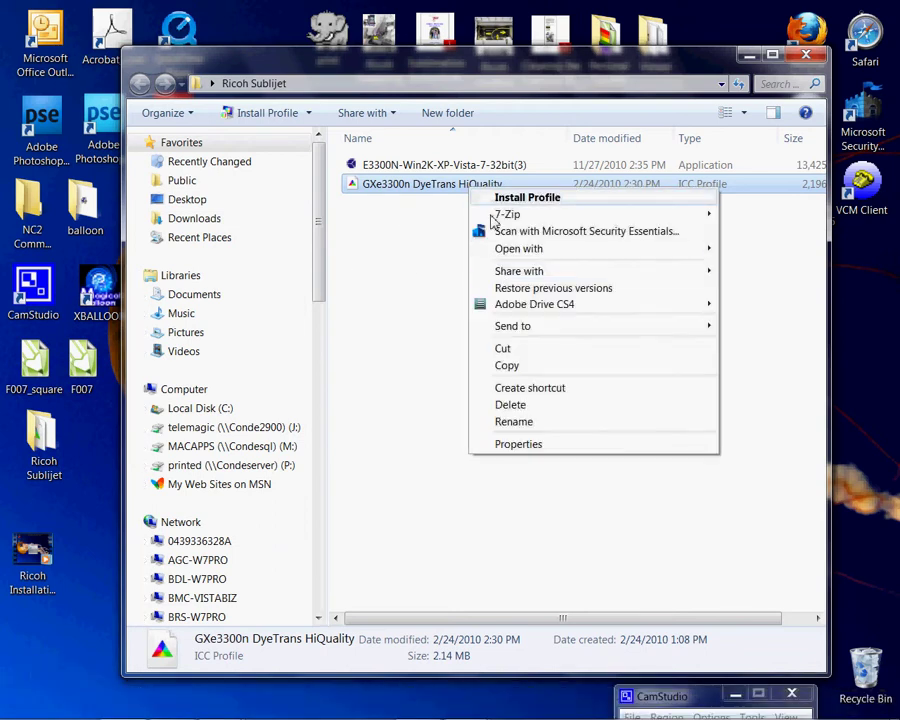
left_click(508, 368)
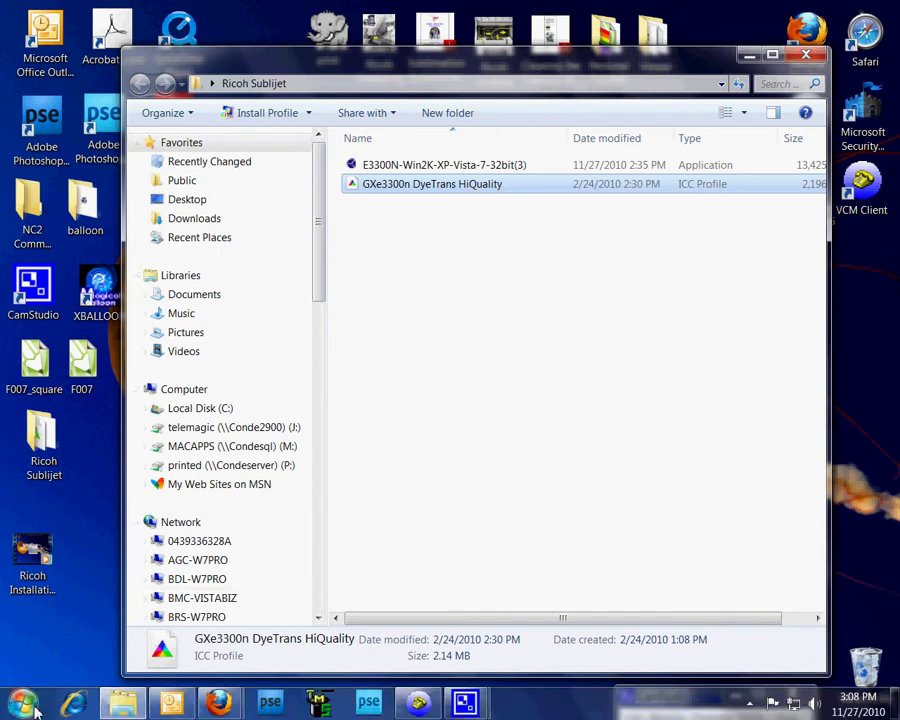
Open the color profile folder at C:\Windows\System32\spool\drivers\color on the local disk
left_click(30, 705)
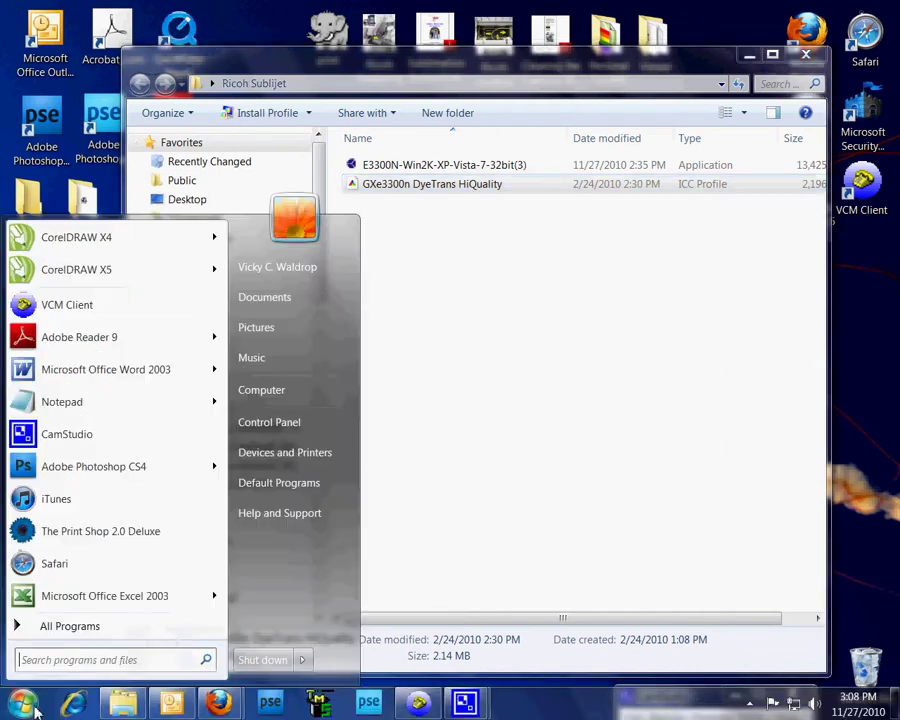
left_click(283, 393)
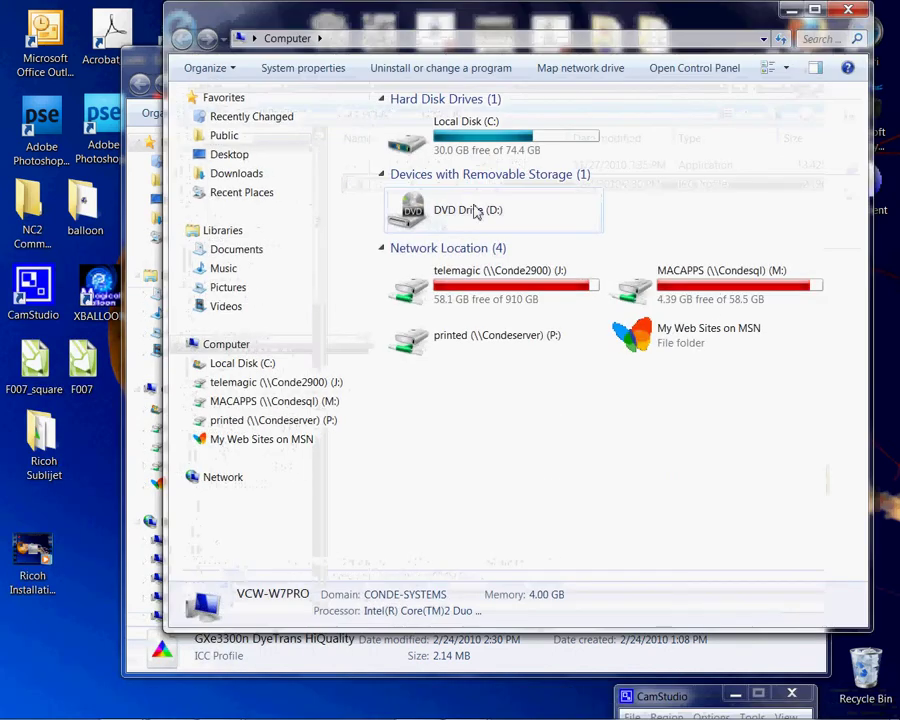
left_click(476, 148)
double_click(476, 148)
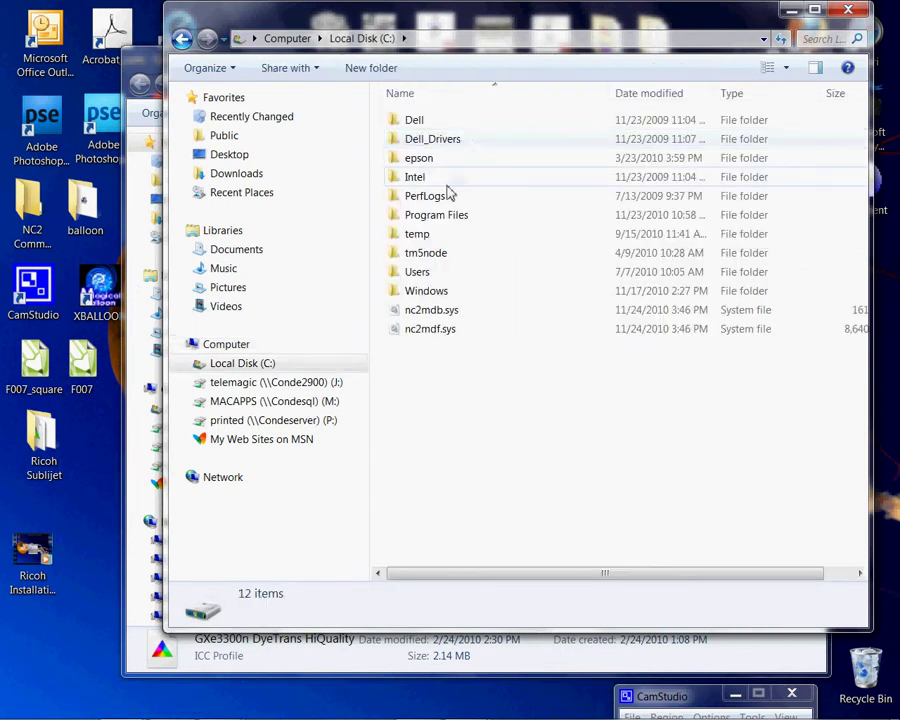
double_click(438, 297)
key("s")
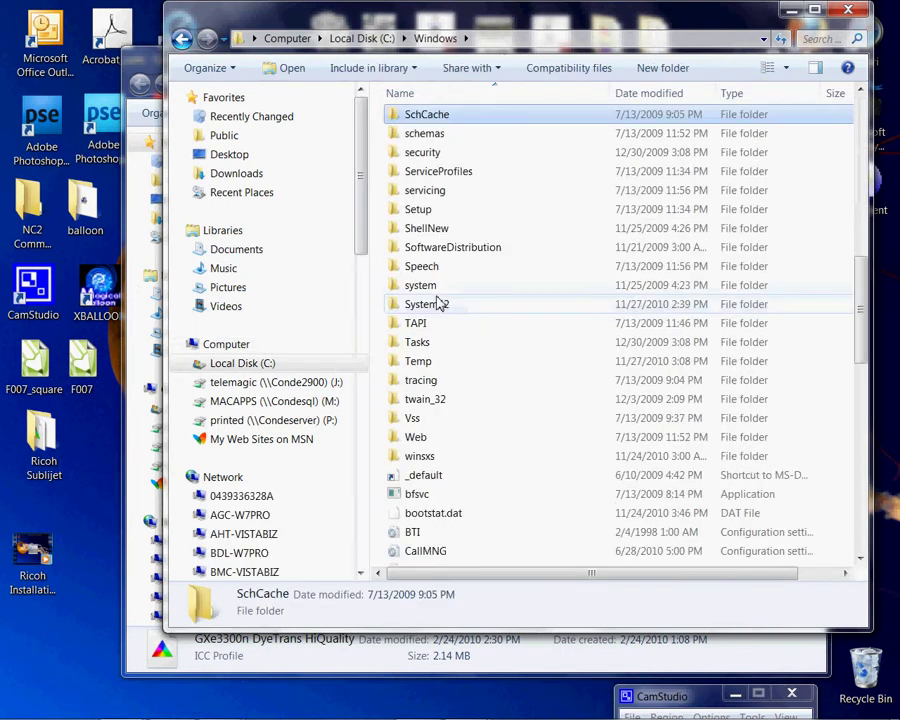
double_click(433, 305)
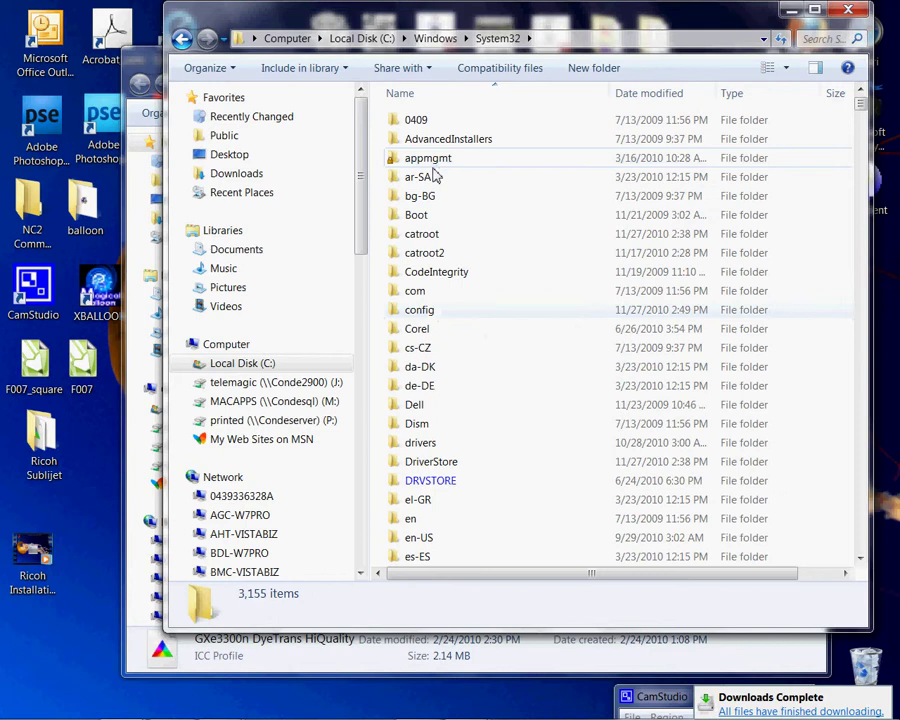
key("s")
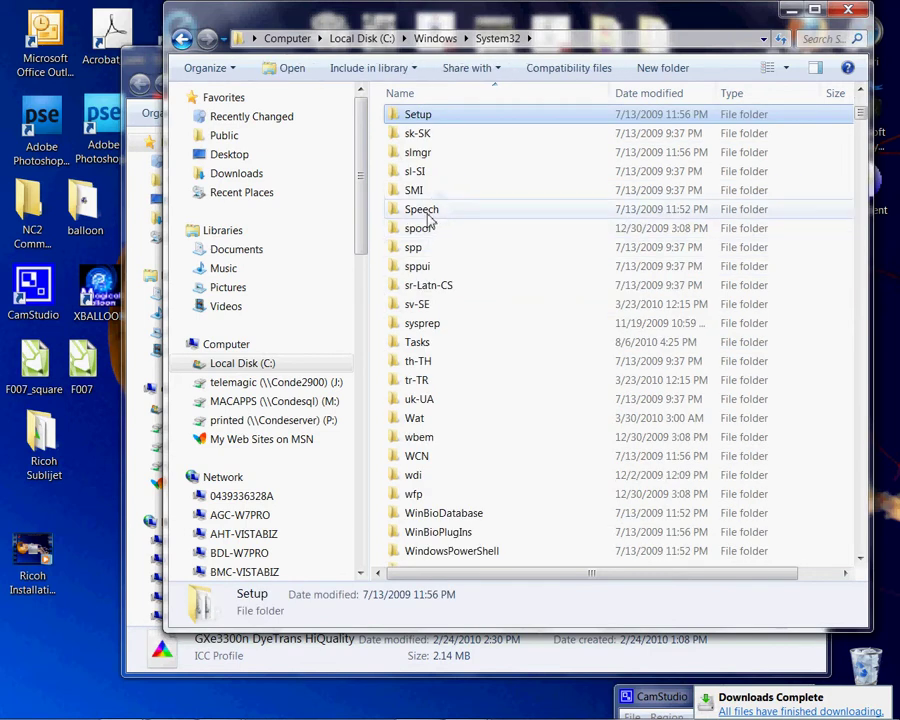
double_click(424, 232)
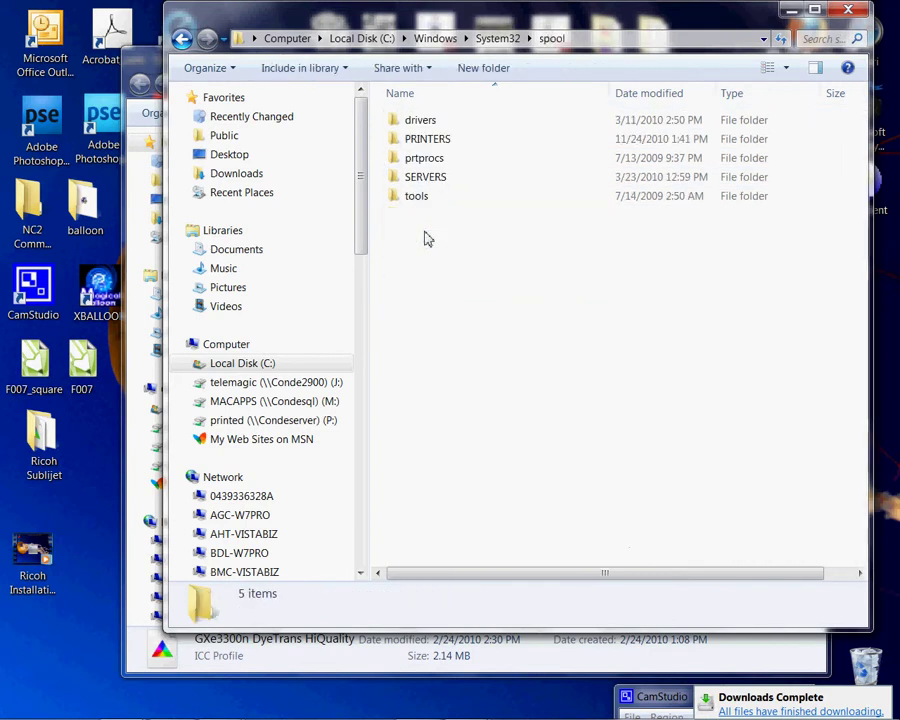
double_click(430, 122)
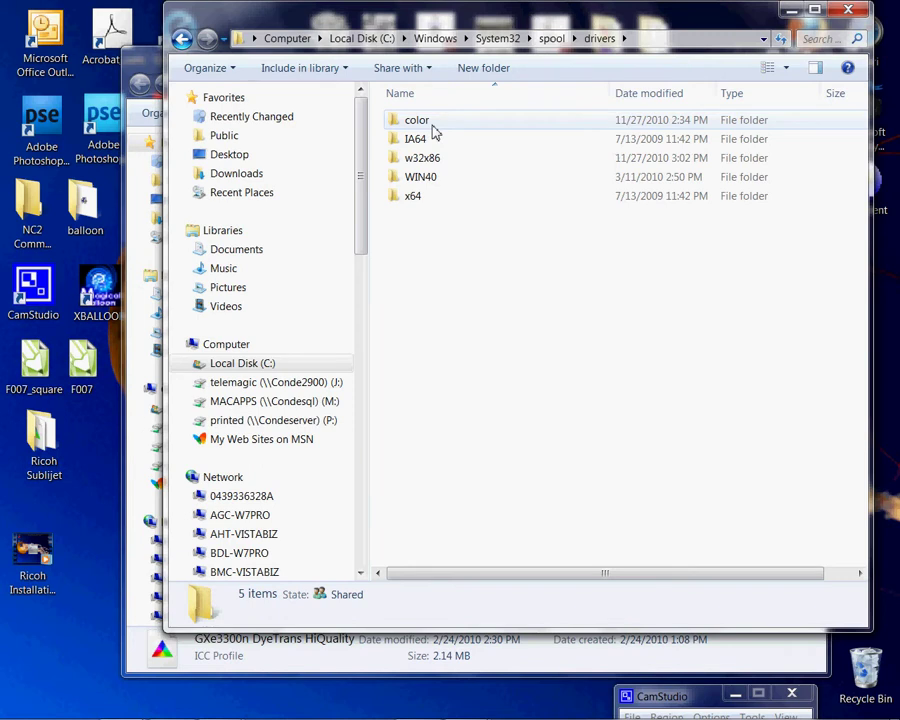
double_click(433, 128)
Try to paste the copied GXe3300n DyeTrans HiQuality profile into the color folder, cancel the copy and minimize the folder window
right_click(518, 292)
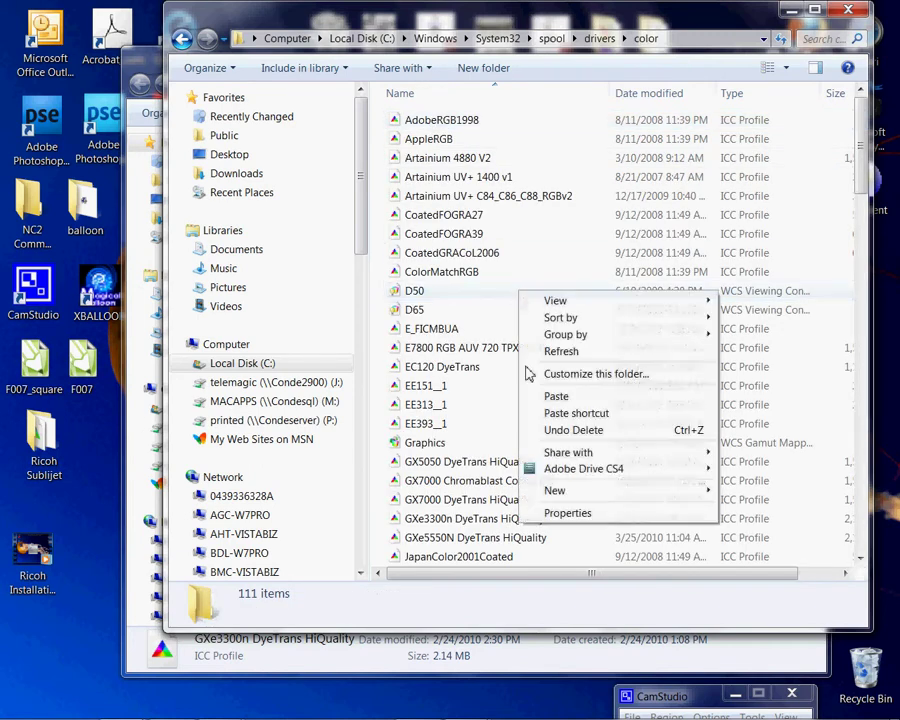
left_click(566, 397)
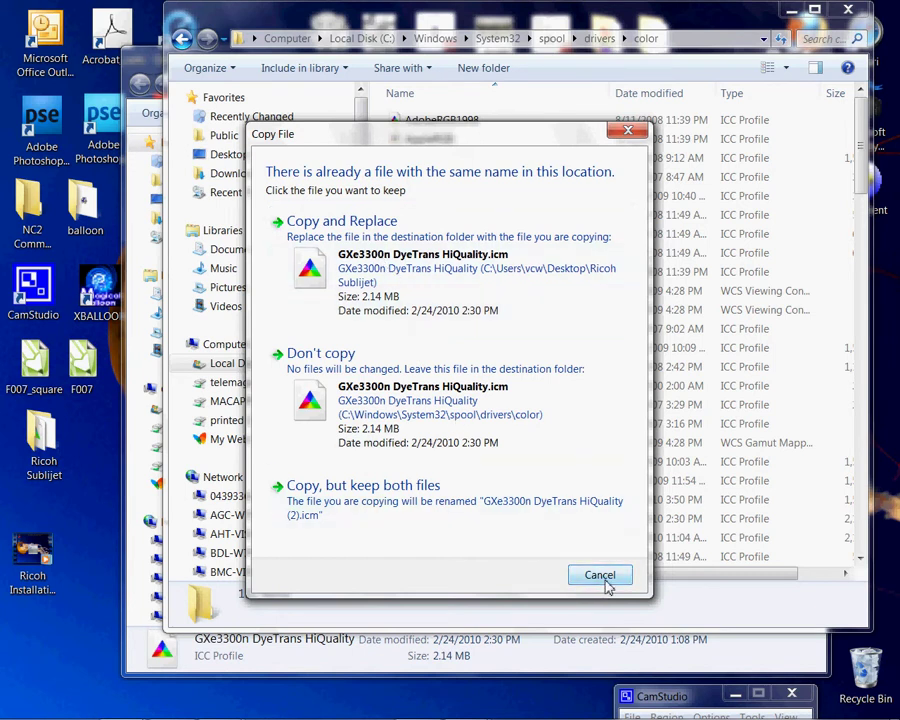
left_click(600, 576)
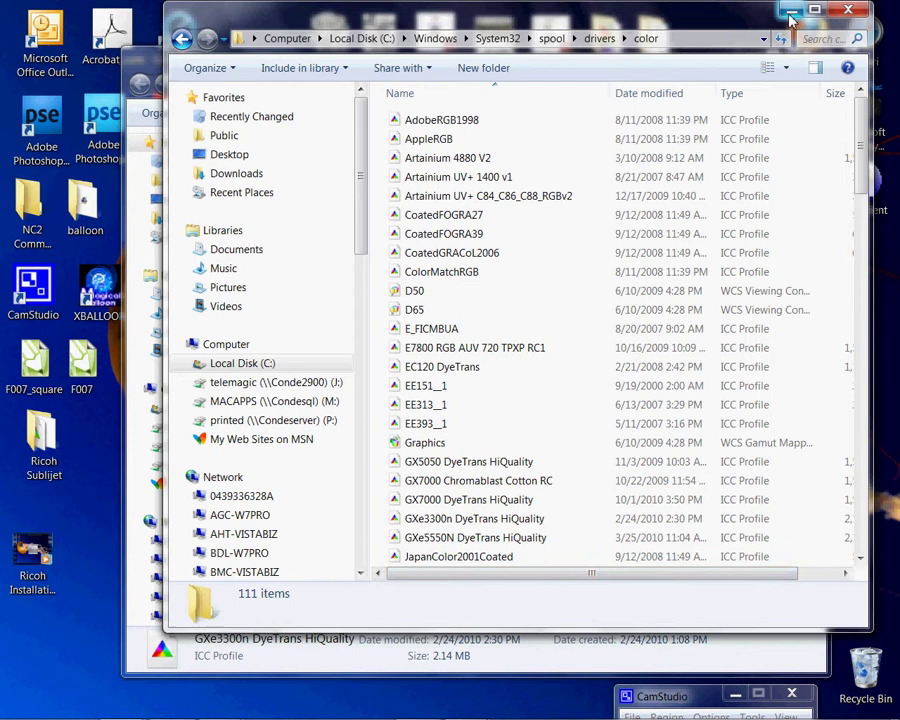
left_click(790, 14)
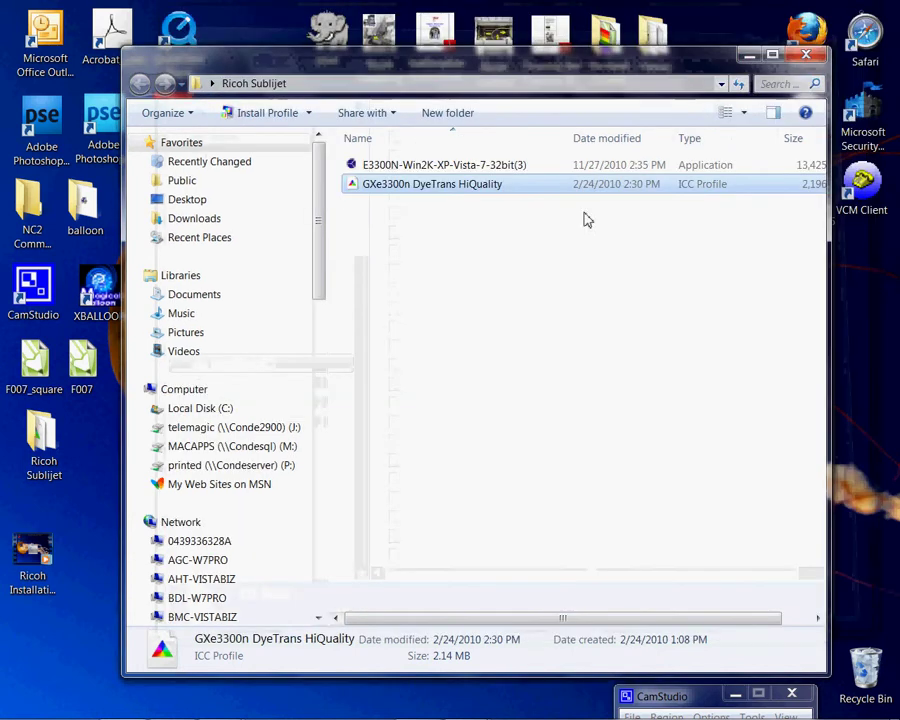
Run the E3300N-Win2K-XP-Vista-7-32bit installer, accept the license agreement and install the driver for a printer connected with USB cable
double_click(498, 172)
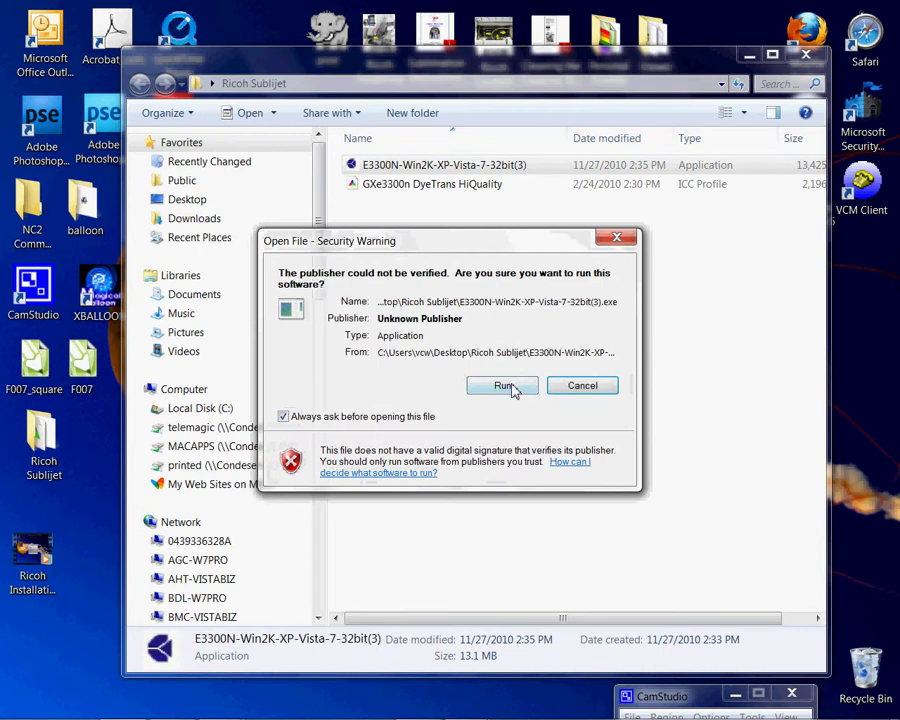
left_click(503, 386)
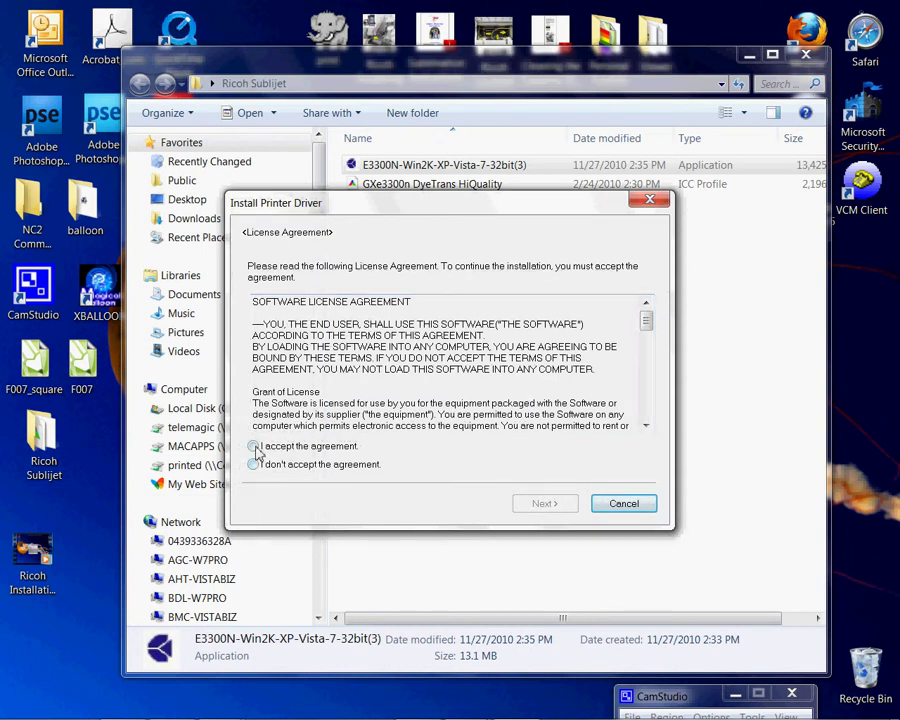
left_click(255, 448)
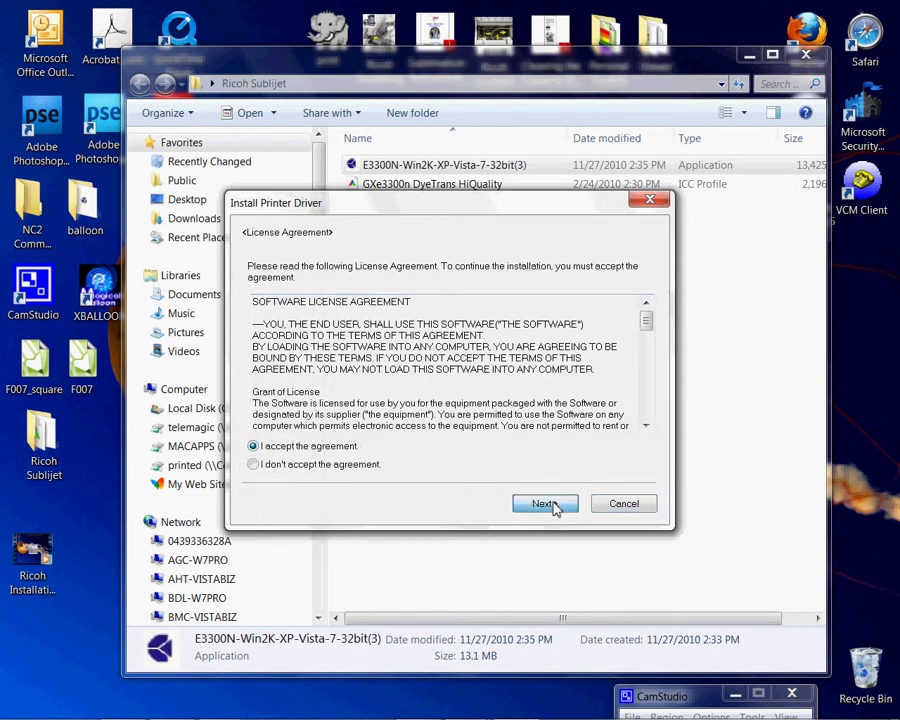
left_click(553, 506)
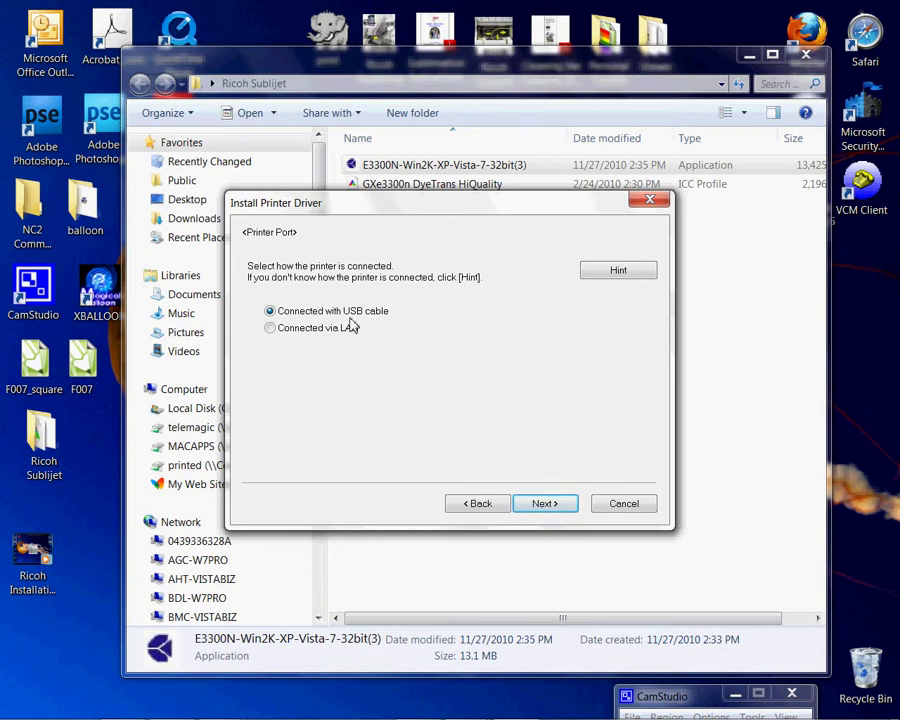
left_click(540, 503)
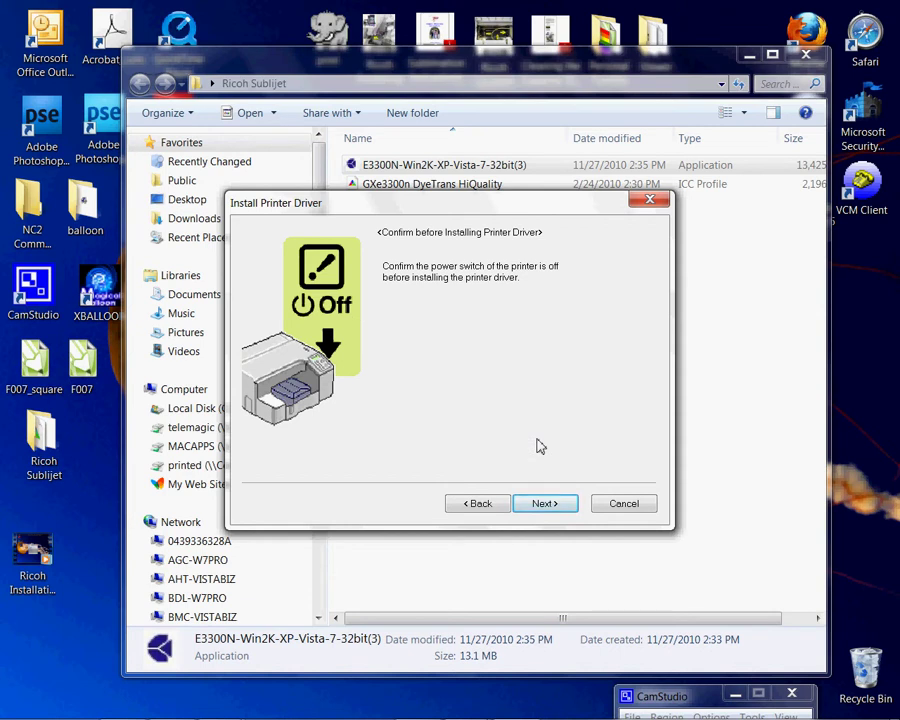
left_click(546, 504)
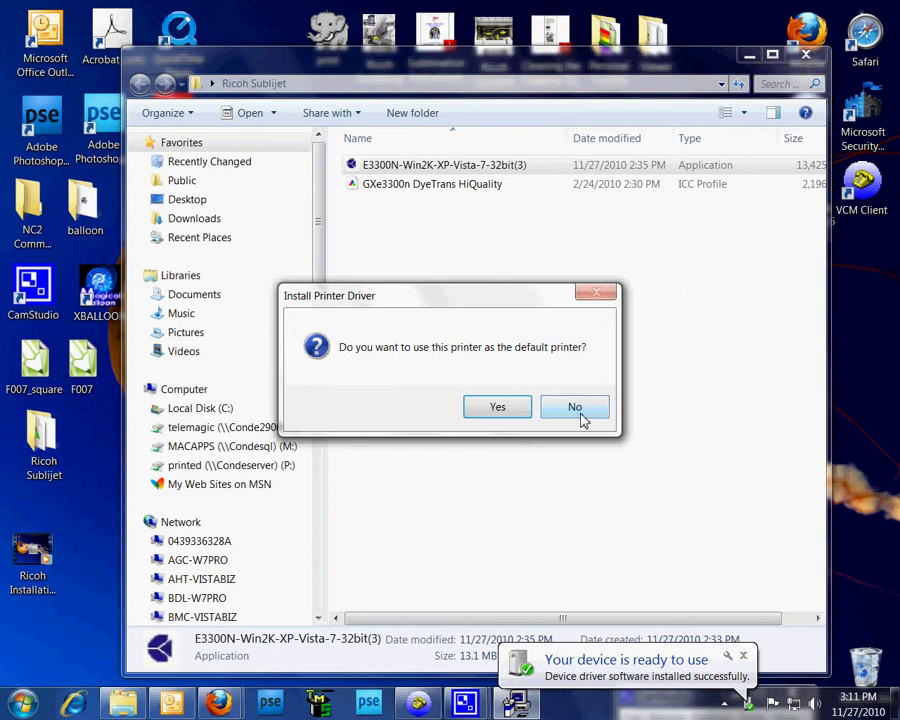
Decline making it the default printer, finish the installation with the existing Status Monitor settings and close the Ricoh Sublijet folder
left_click(579, 414)
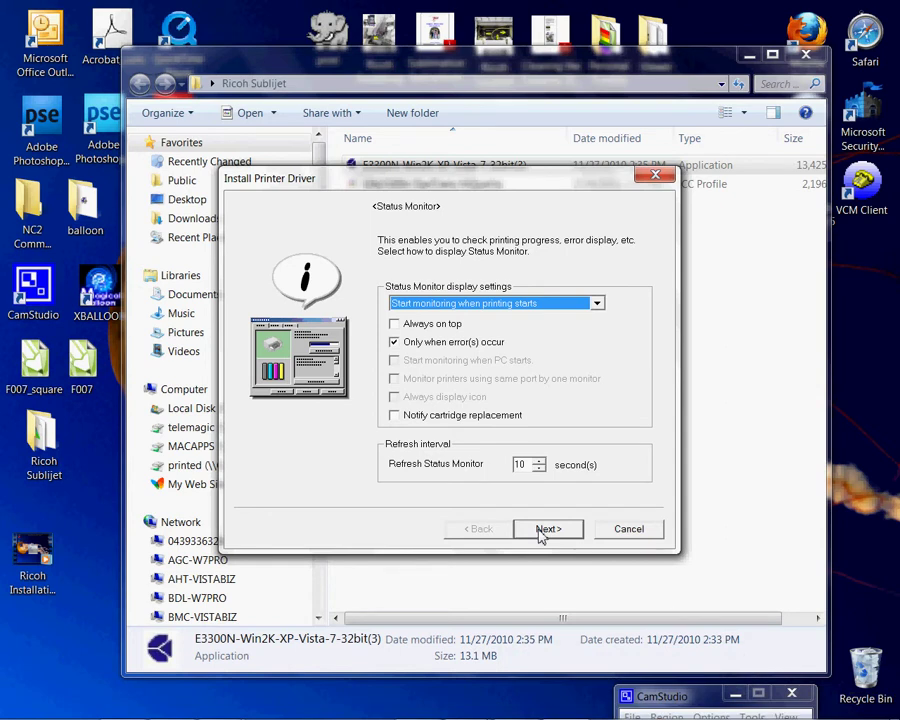
left_click(541, 532)
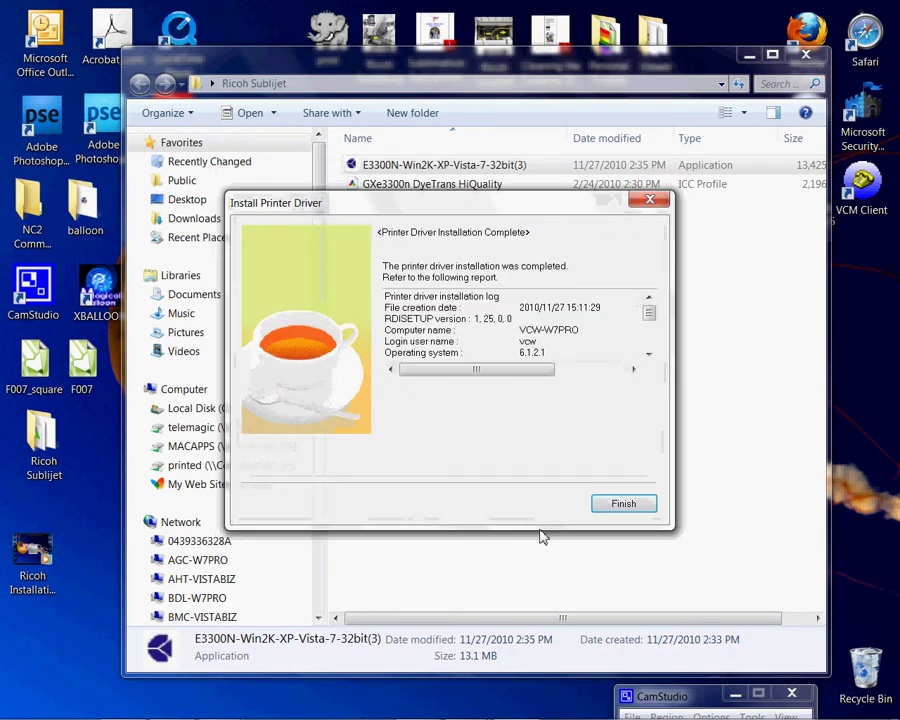
left_click(641, 501)
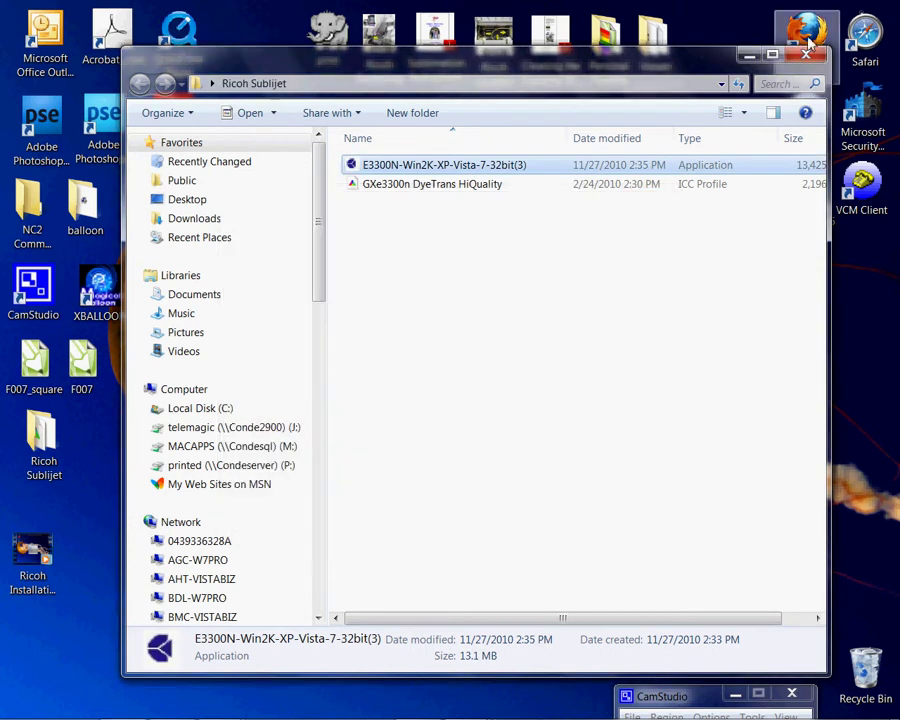
left_click(808, 55)
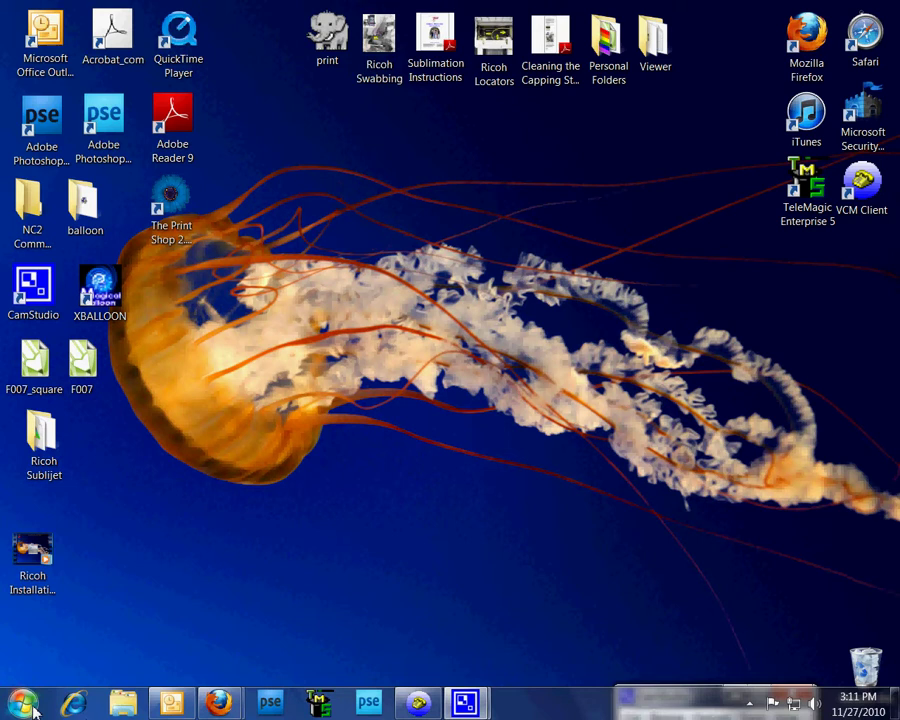
Open the color management settings from the printer properties of the GelSprinter GX e3300N in Devices and Printers
left_click(28, 705)
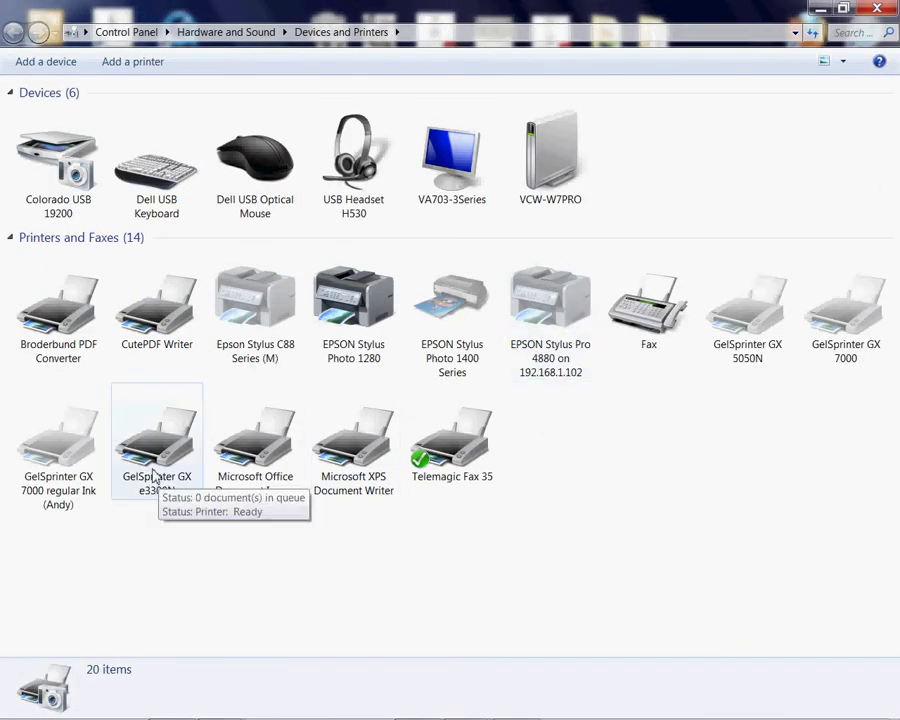
left_click(153, 478)
right_click(154, 471)
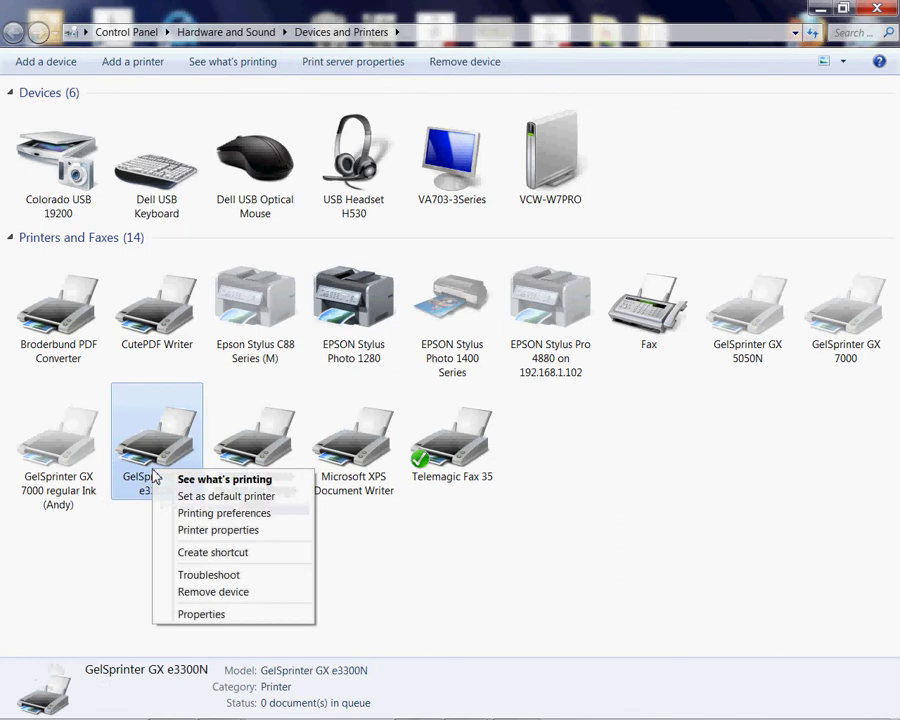
left_click(213, 535)
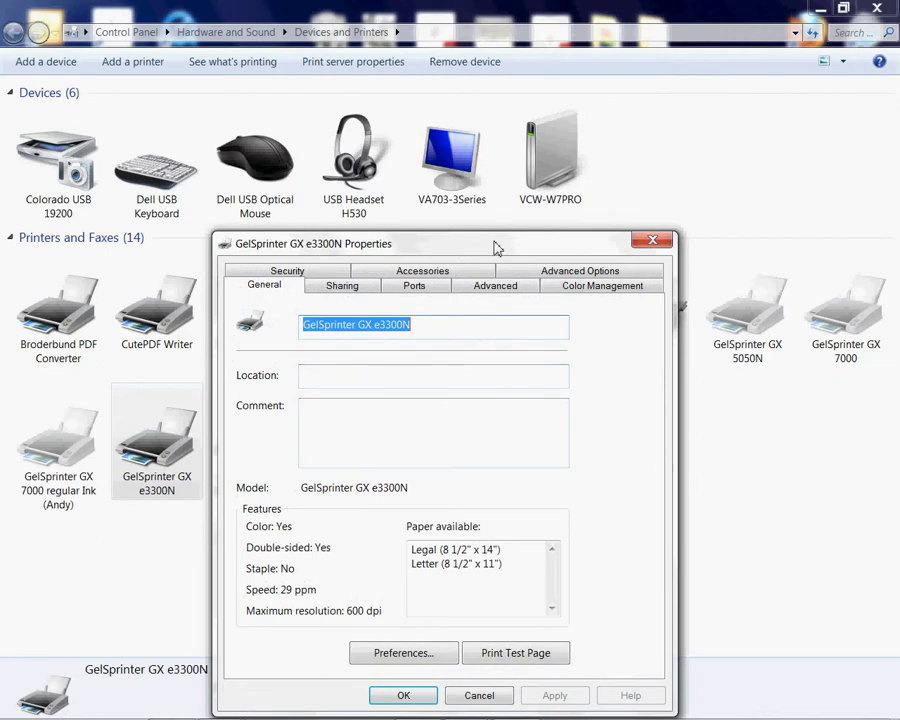
left_click(594, 288)
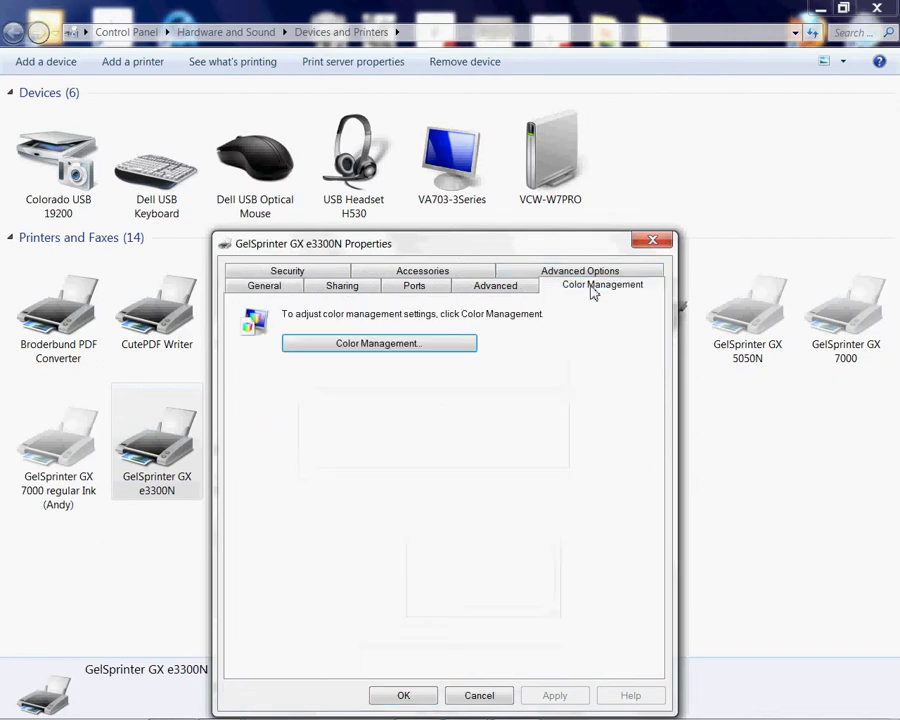
left_click(424, 345)
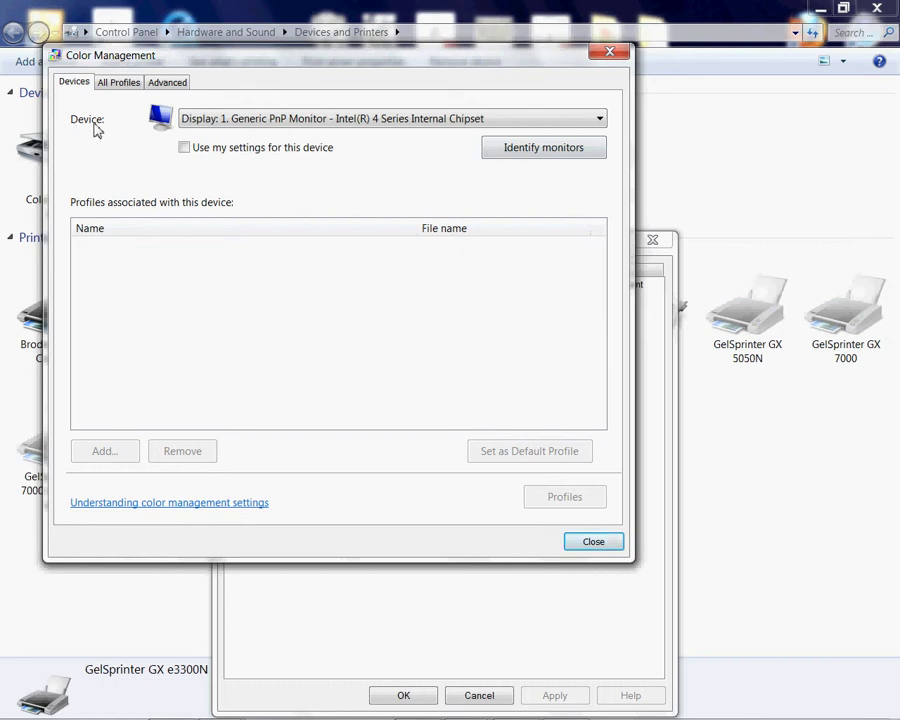
Select the GelSprinter GX e3300N as the device, enable its own settings and associate the GXe3300n DyeTrans HiQuality profile with it
left_click(520, 120)
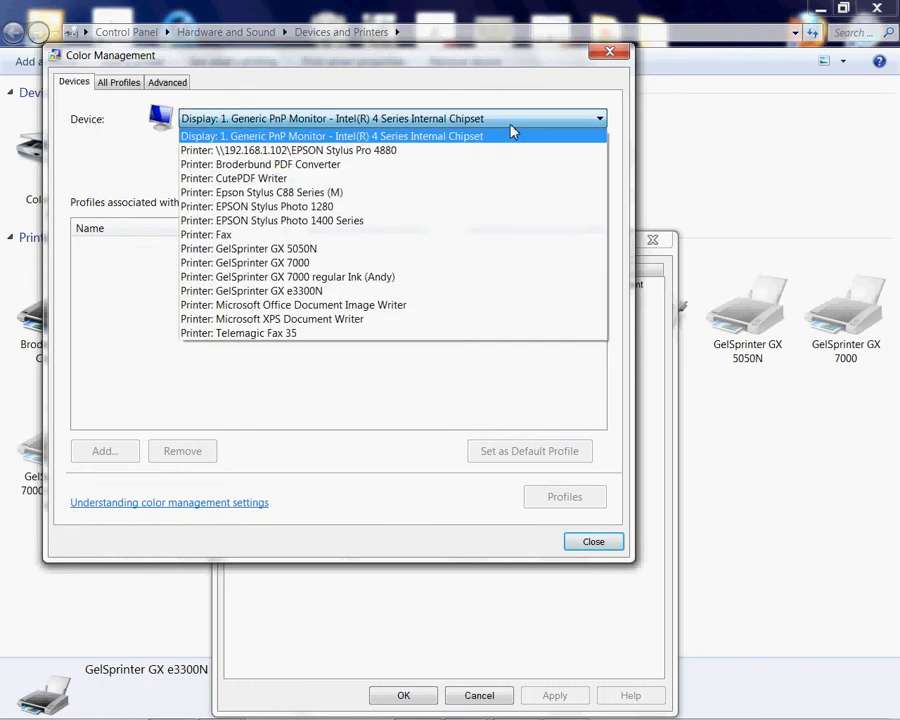
left_click(315, 291)
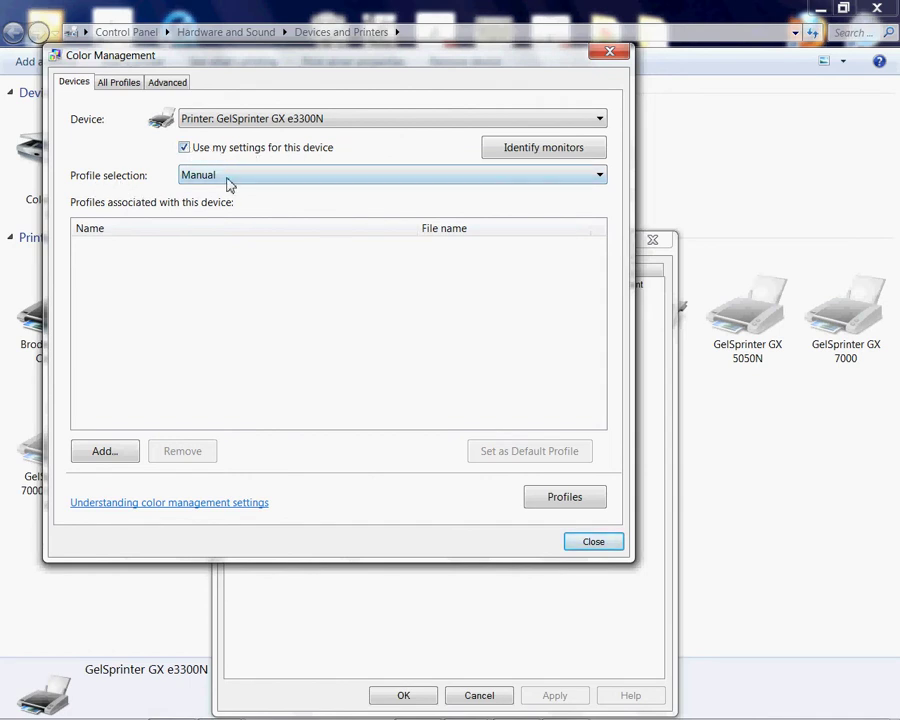
left_click(130, 451)
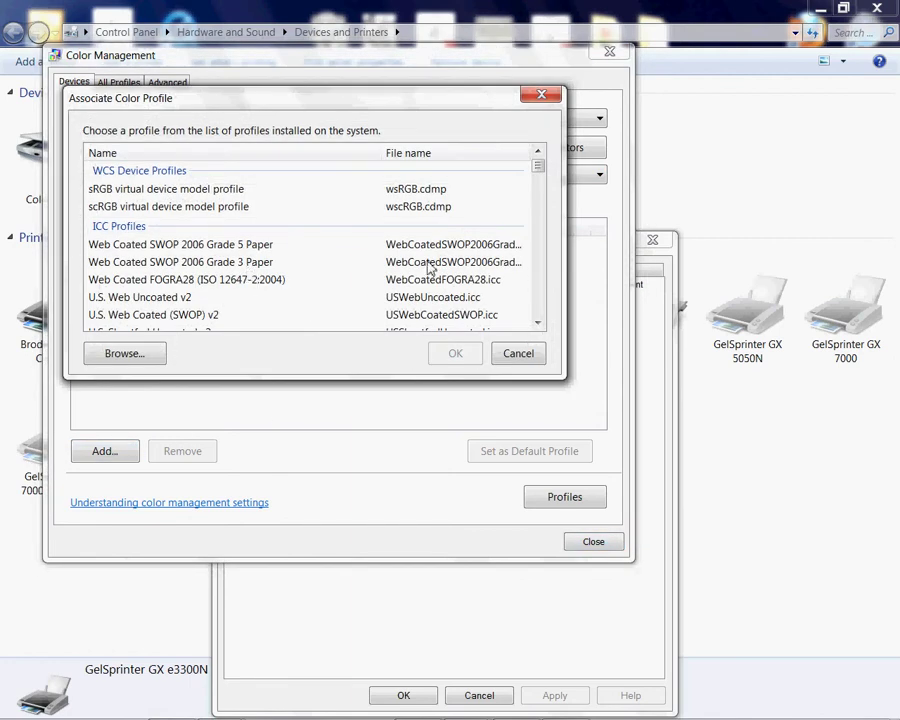
left_click_drag(538, 166, 527, 300)
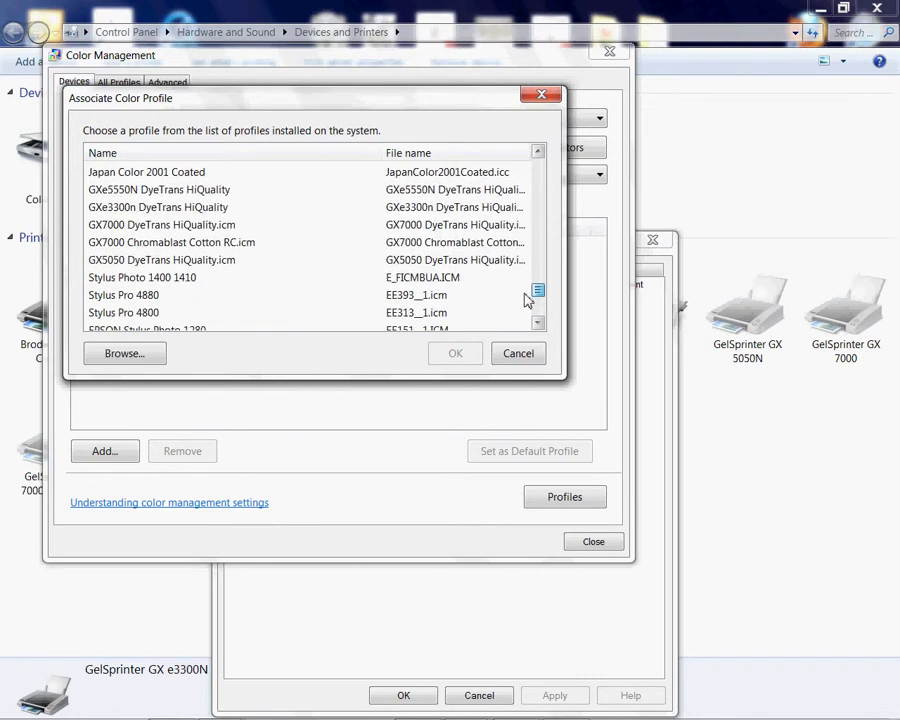
left_click(205, 210)
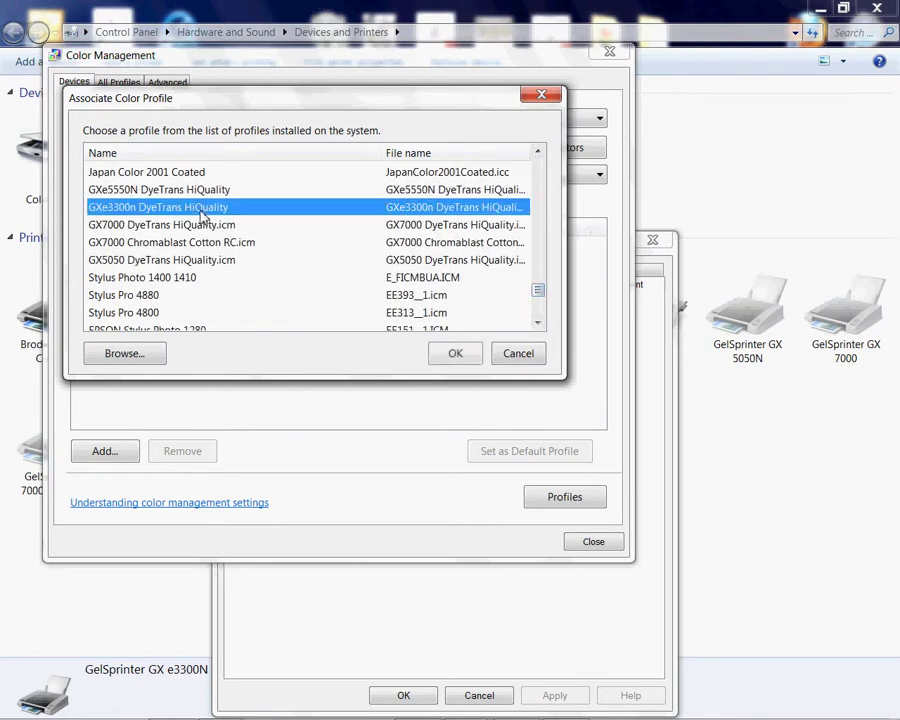
left_click(450, 356)
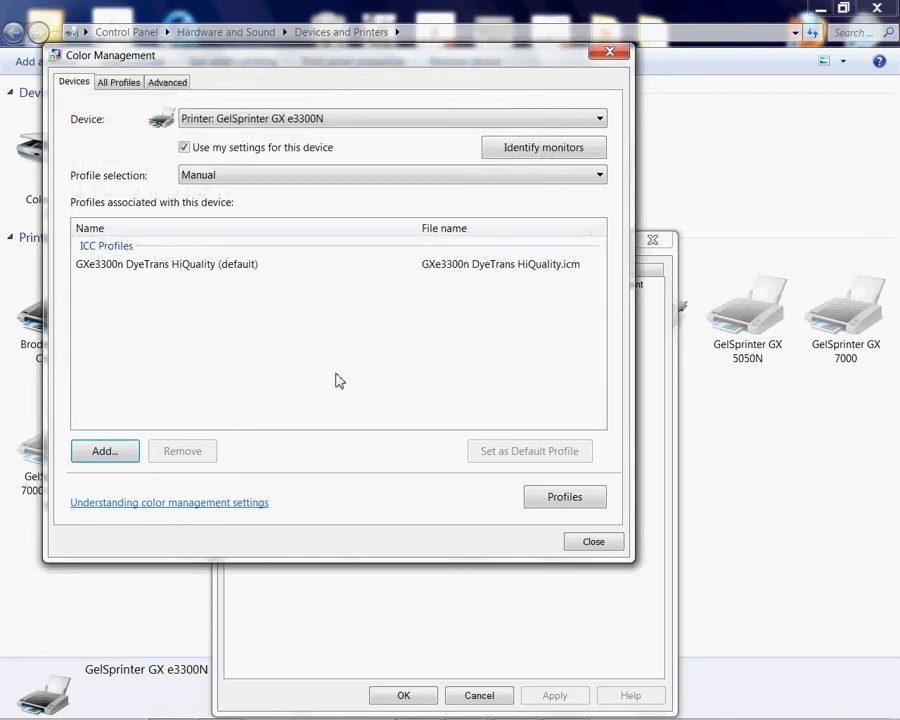
Set the GXe3300n DyeTrans HiQuality profile as the printer's default profile and close Color Management
left_click(235, 268)
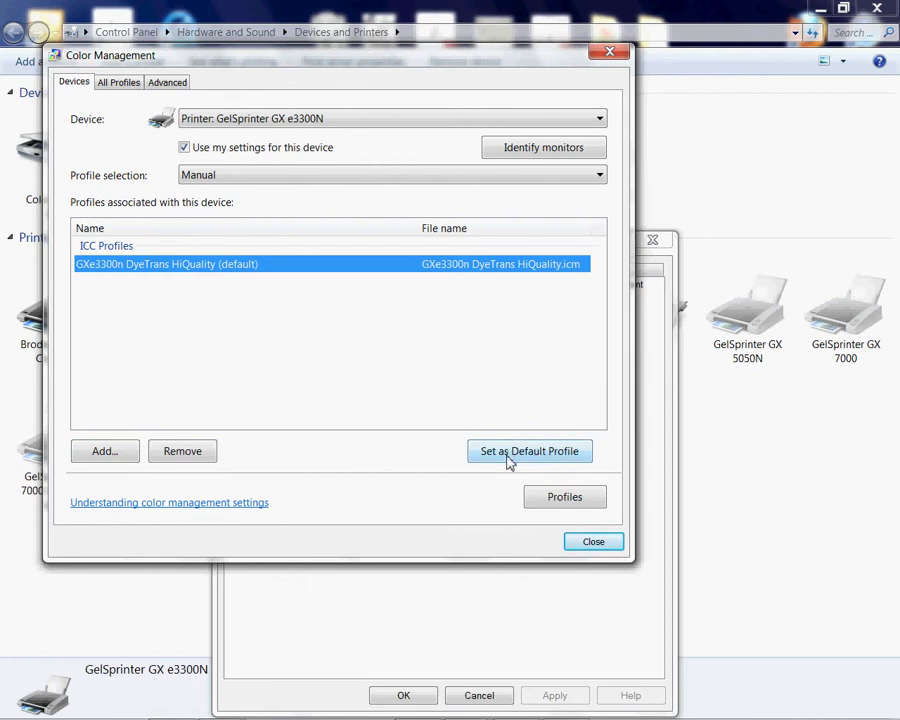
left_click(508, 460)
left_click(597, 546)
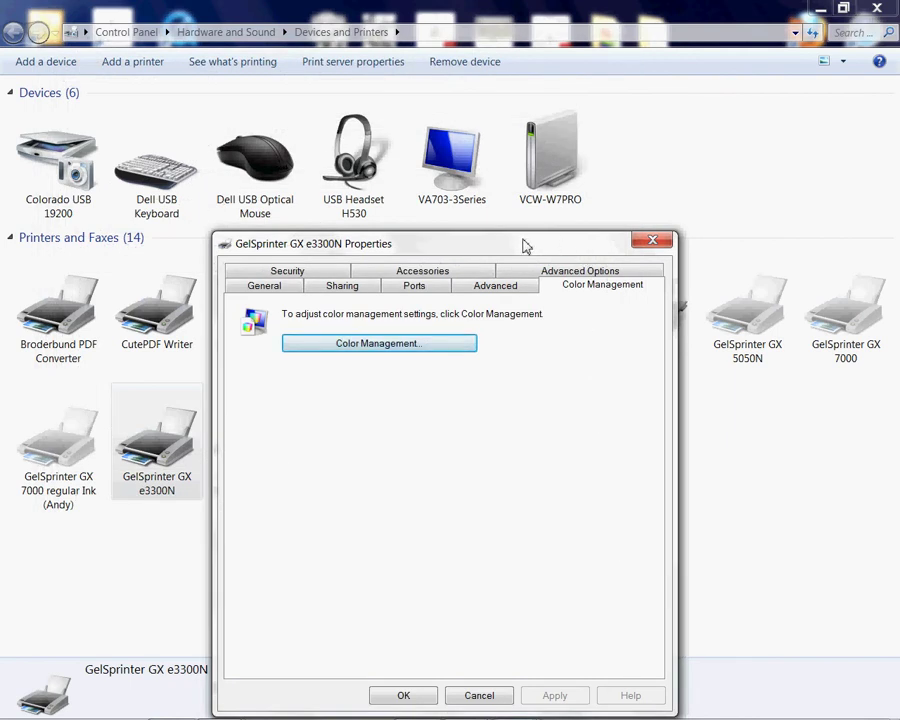
Minimize the Devices and Printers window and set the printer to start printing after the last page is spooled
left_click_drag(465, 248, 463, 161)
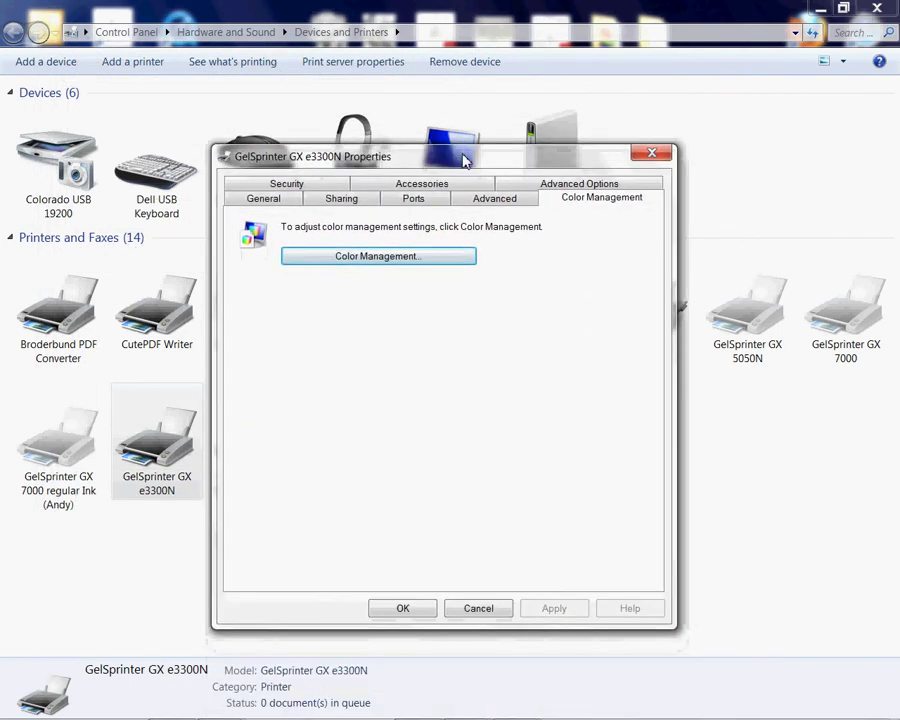
left_click(824, 9)
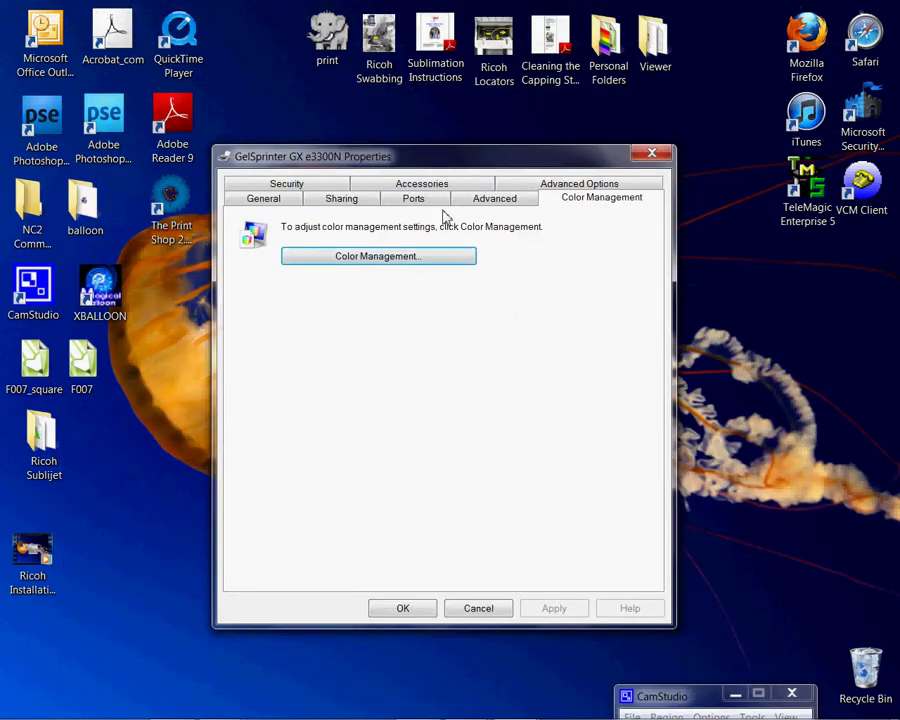
left_click(495, 200)
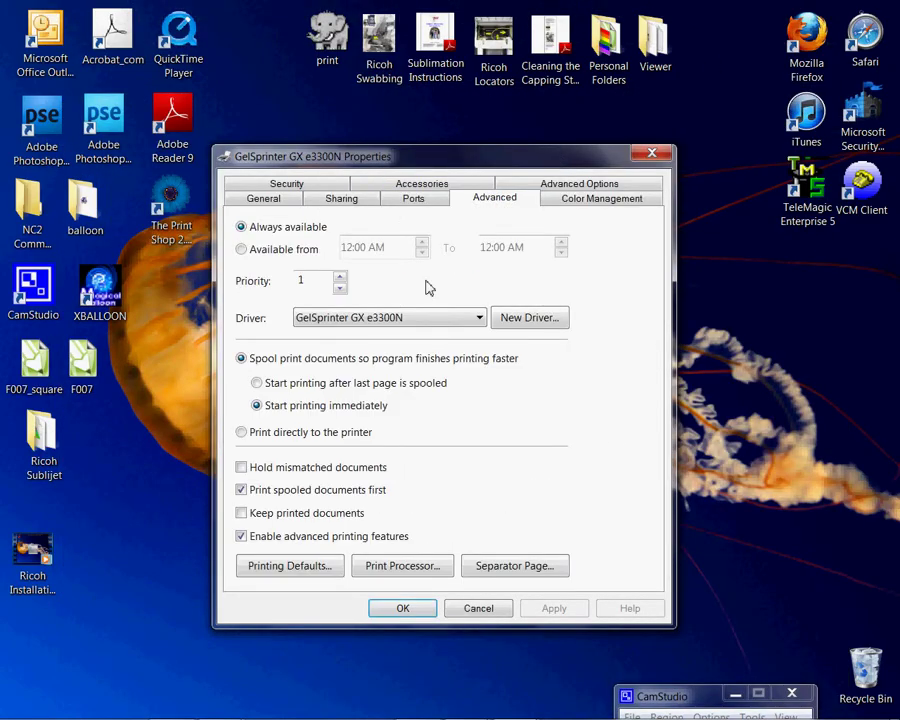
left_click(257, 386)
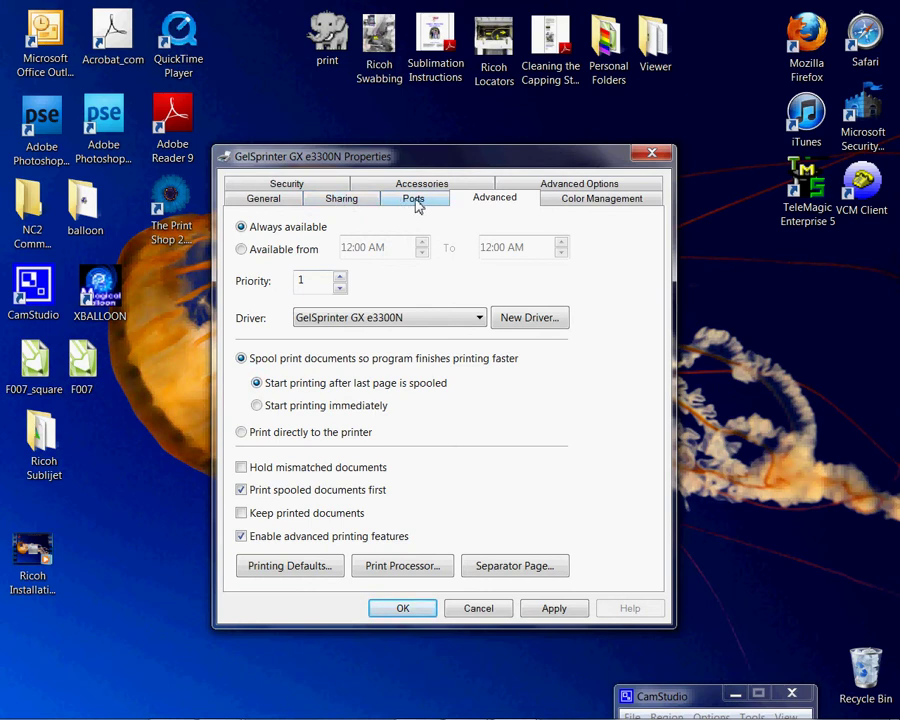
In the printer's printing preferences, set the paper type to Inkjet Plain Paper and the print quality to User settings
left_click(267, 200)
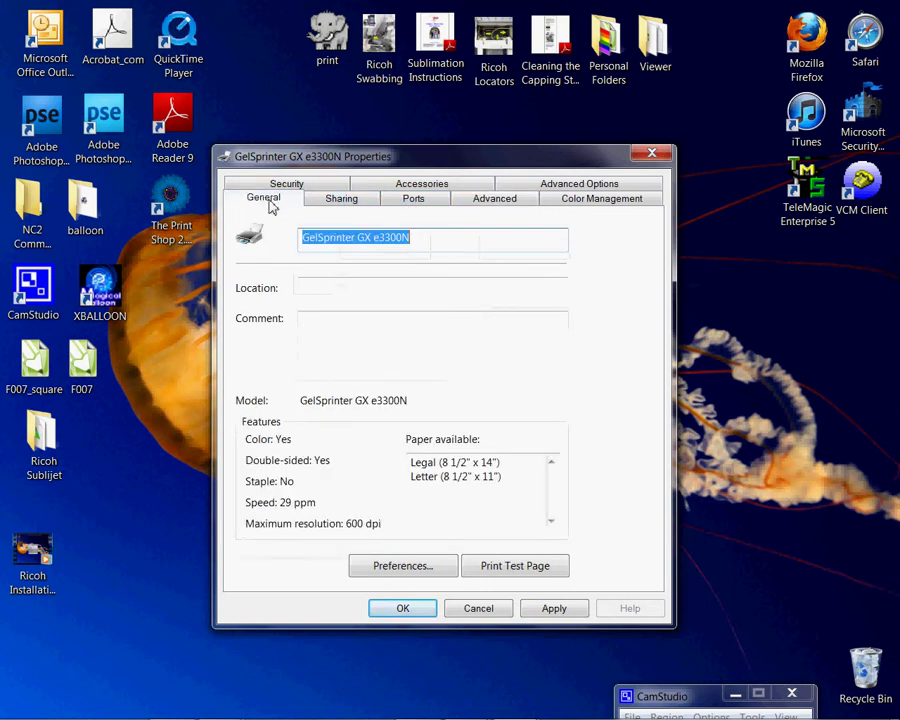
left_click(400, 567)
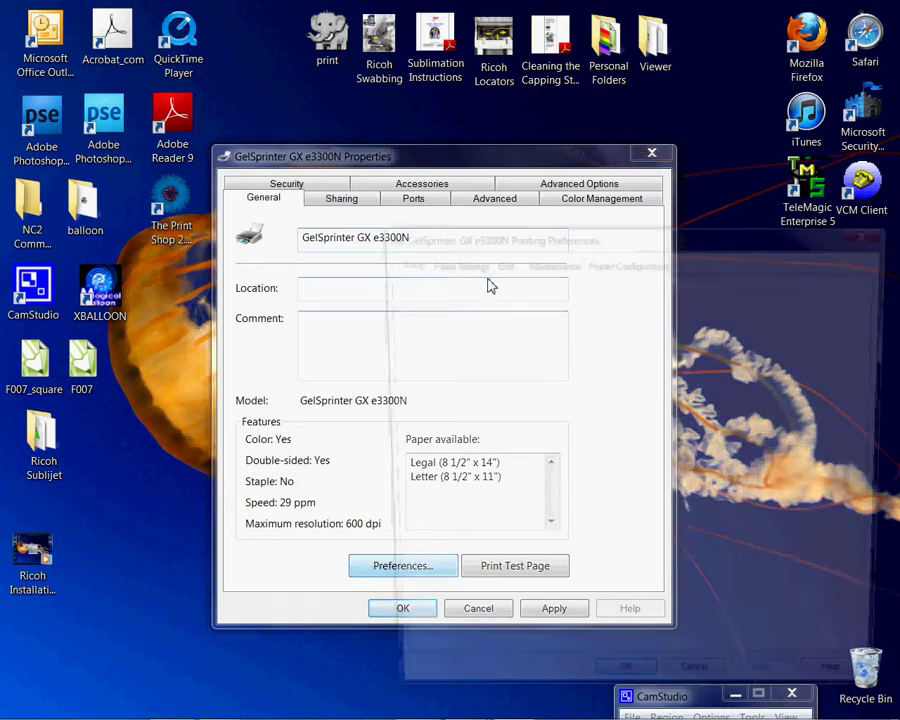
left_click_drag(658, 237, 477, 149)
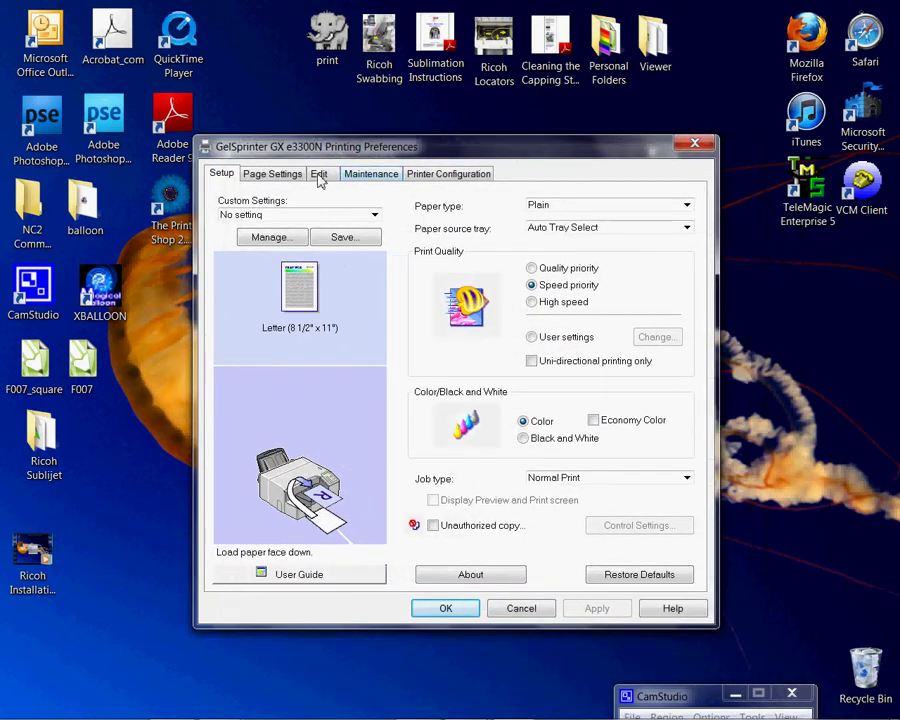
left_click(686, 205)
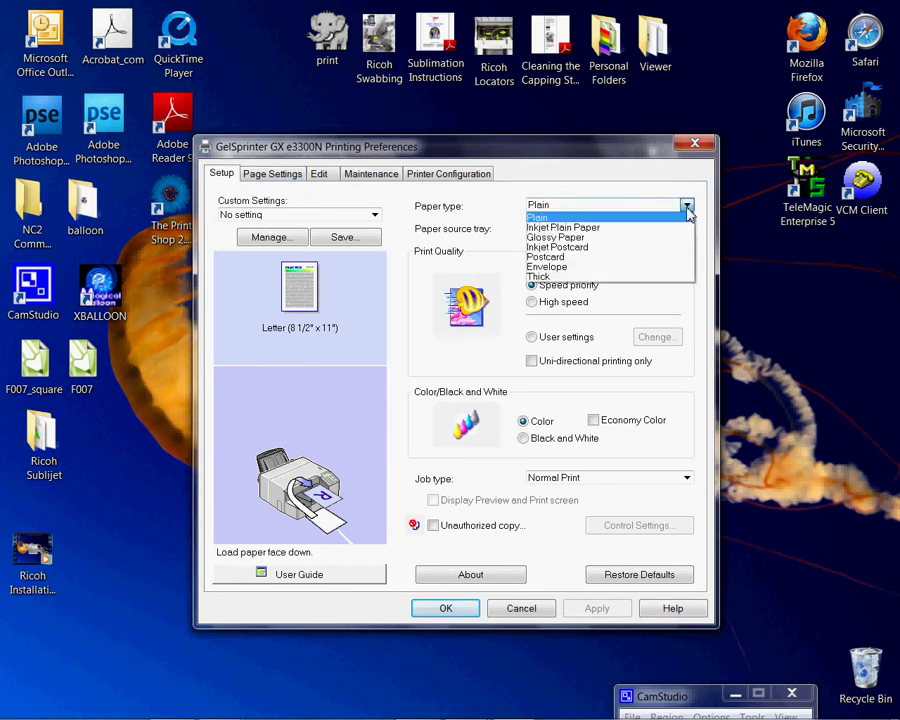
left_click(603, 229)
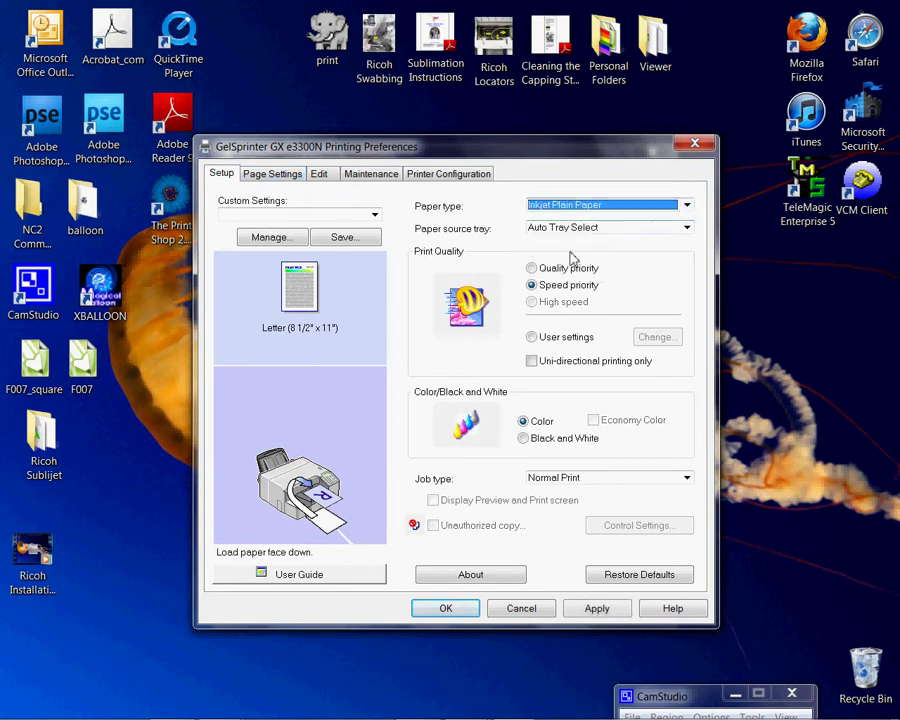
left_click(534, 339)
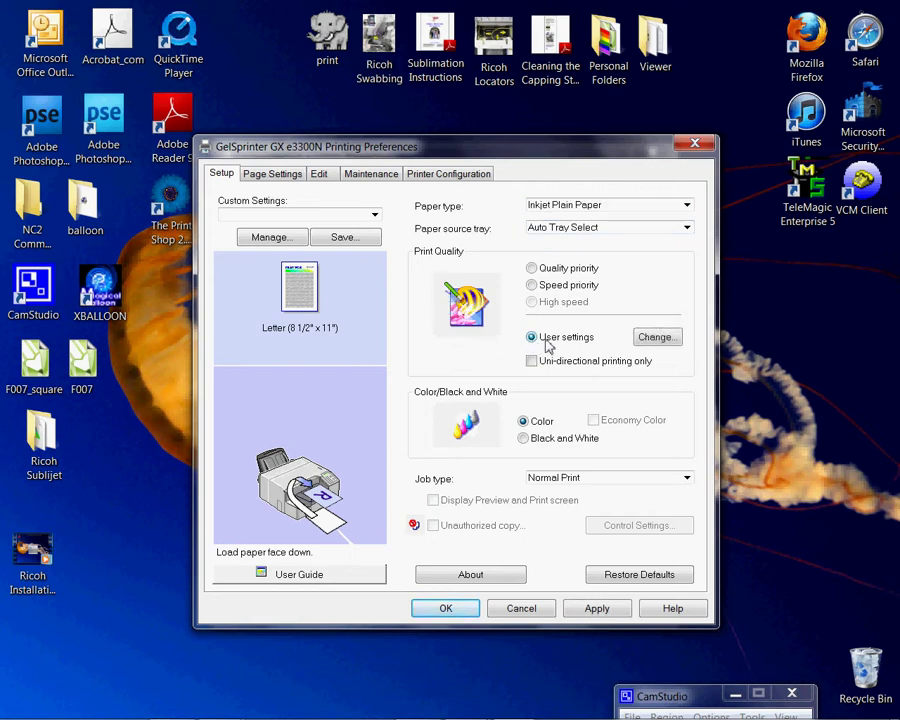
Change the user settings to use error diffusion, color profile Off and print as bitmap, and accept them
left_click(656, 339)
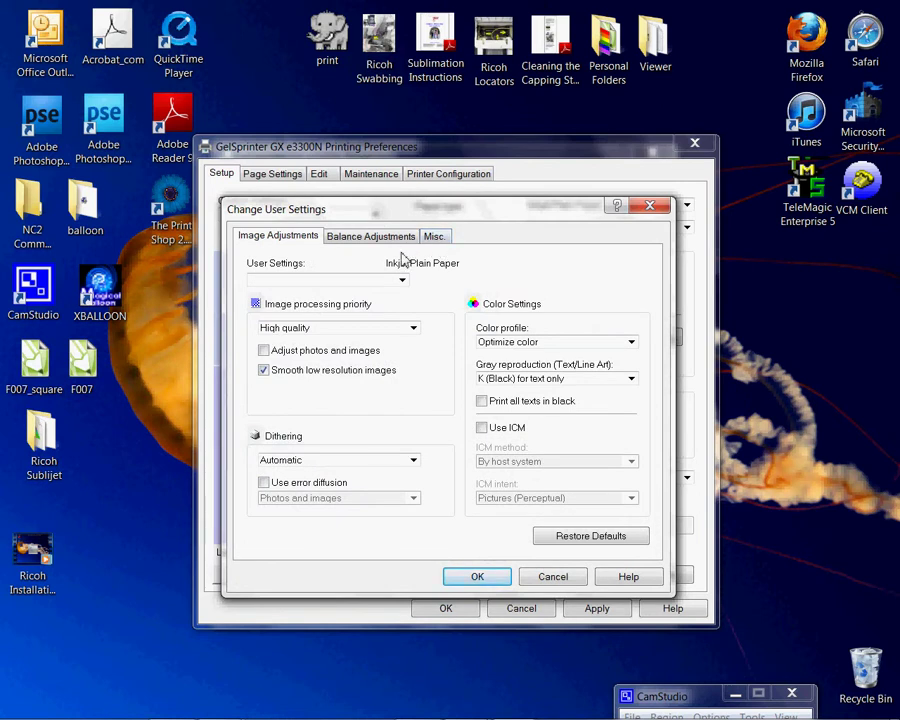
left_click(264, 485)
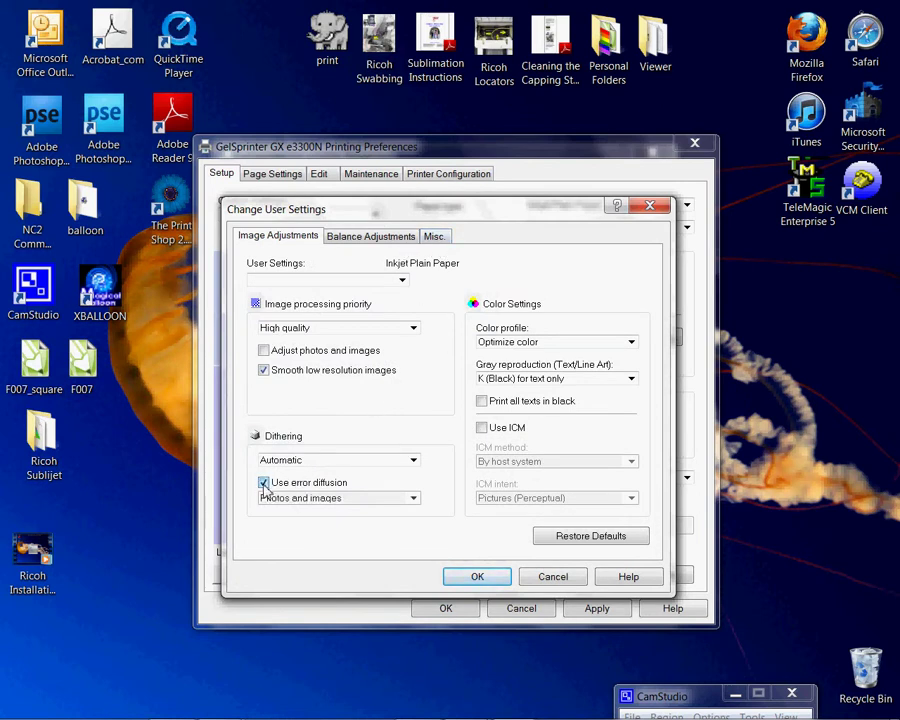
left_click(634, 343)
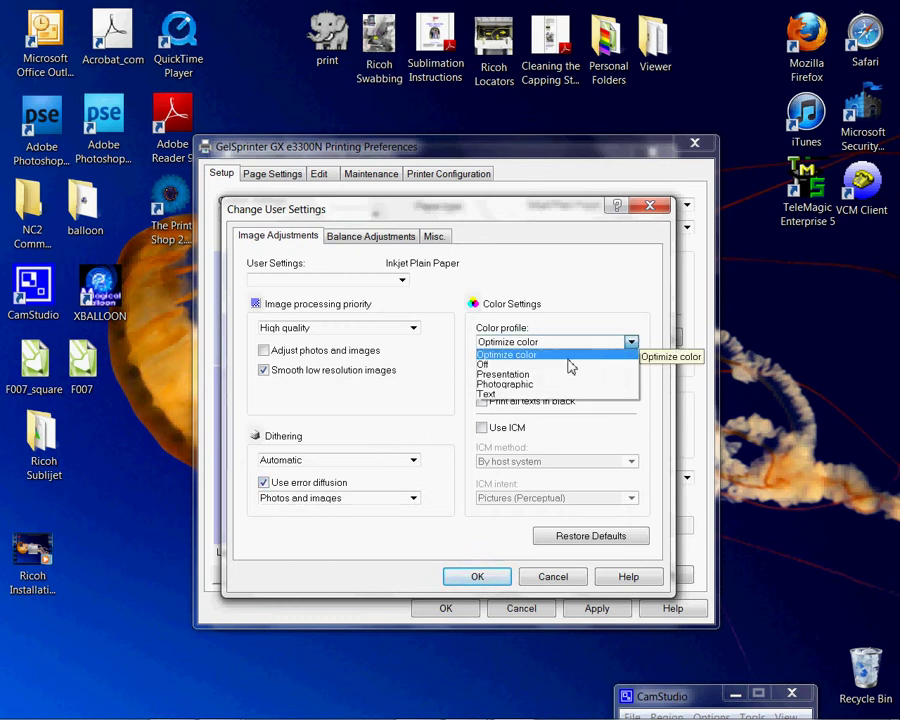
left_click(531, 368)
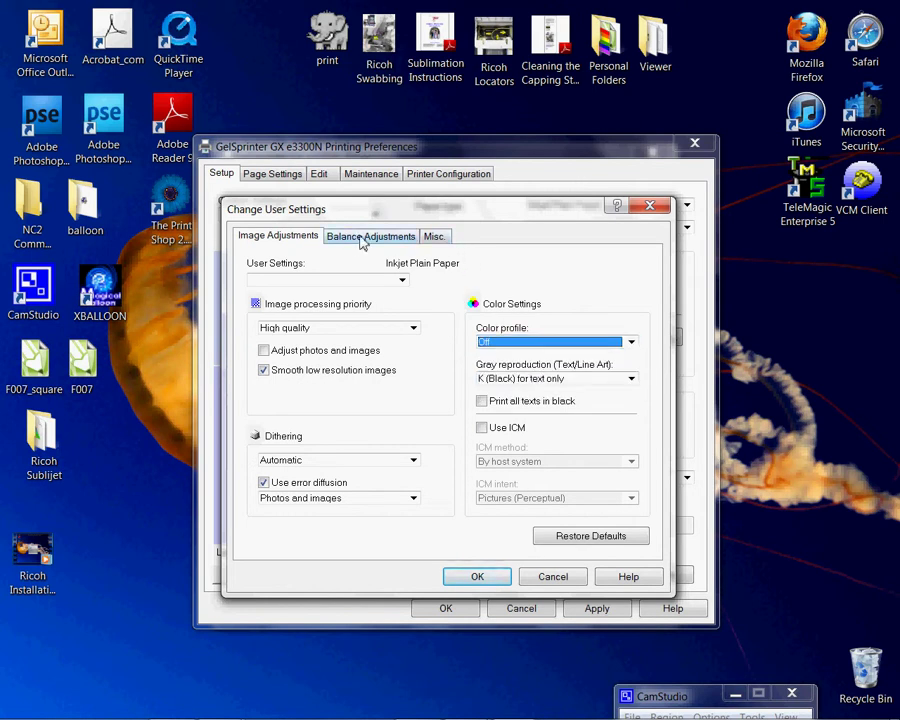
left_click(434, 238)
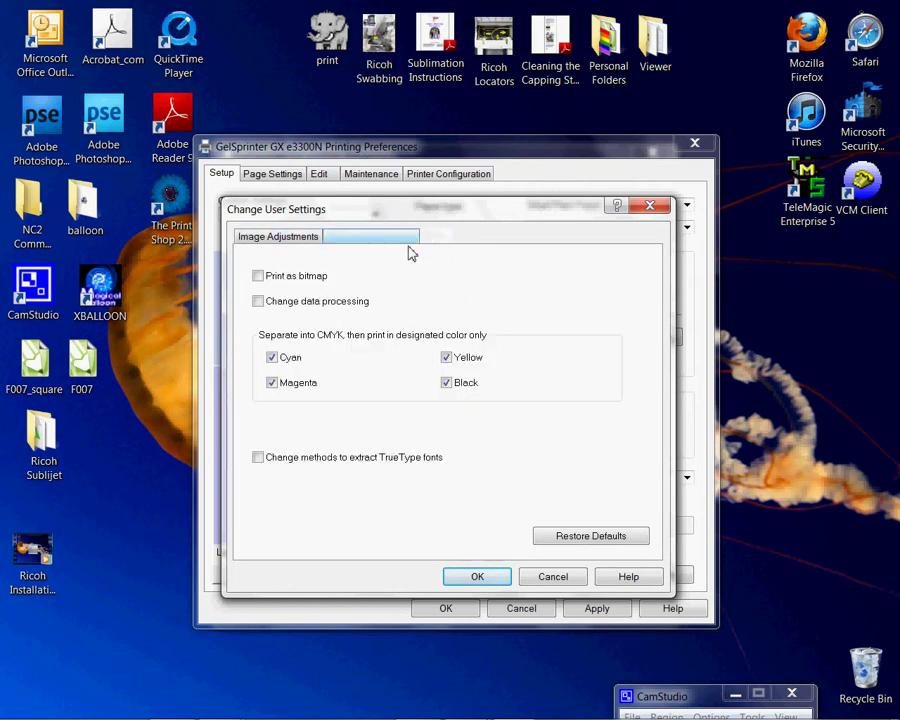
left_click(258, 277)
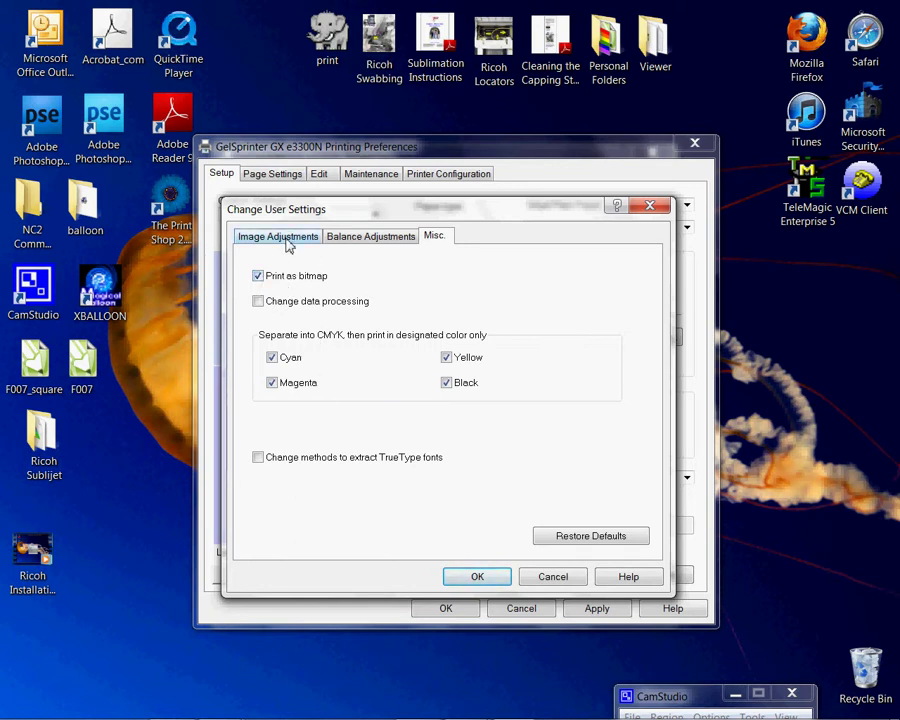
left_click(476, 577)
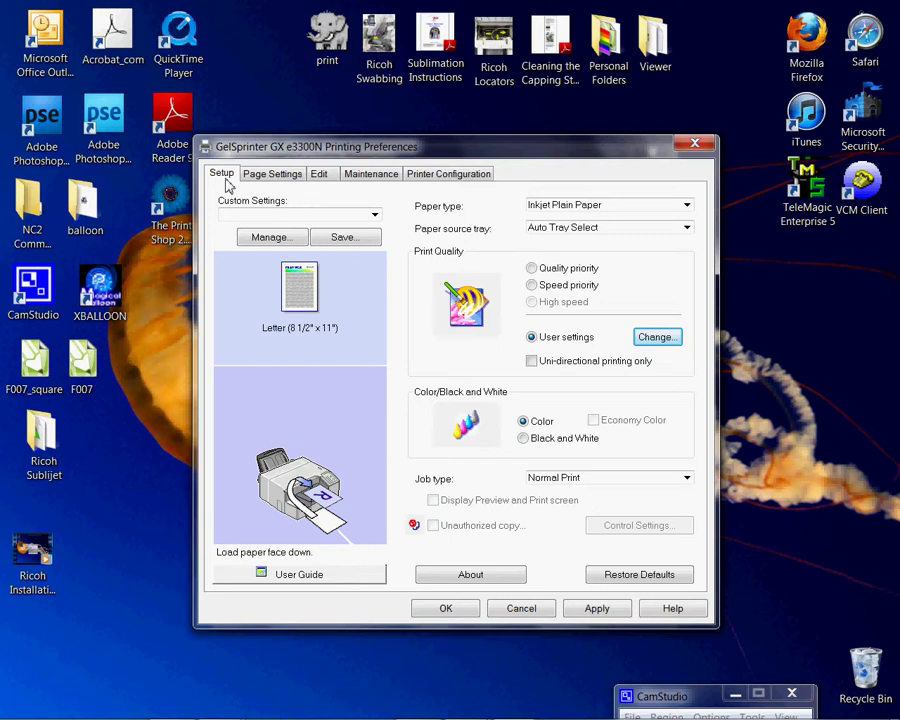
In the printer configuration, turn off automatic reduction to fit Letter and set the spool format to RAW
left_click(445, 180)
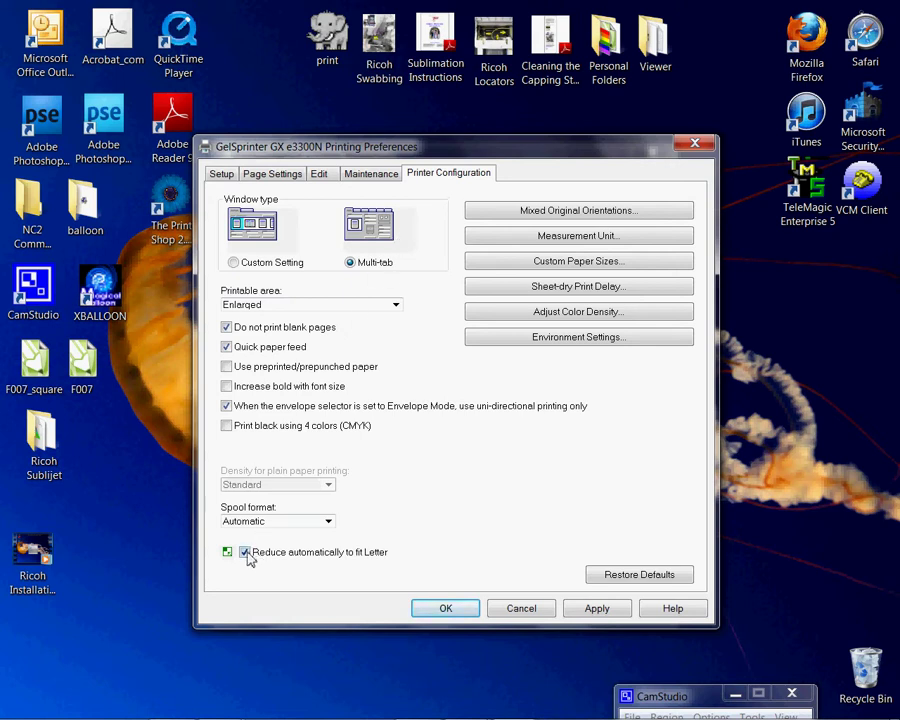
left_click(328, 521)
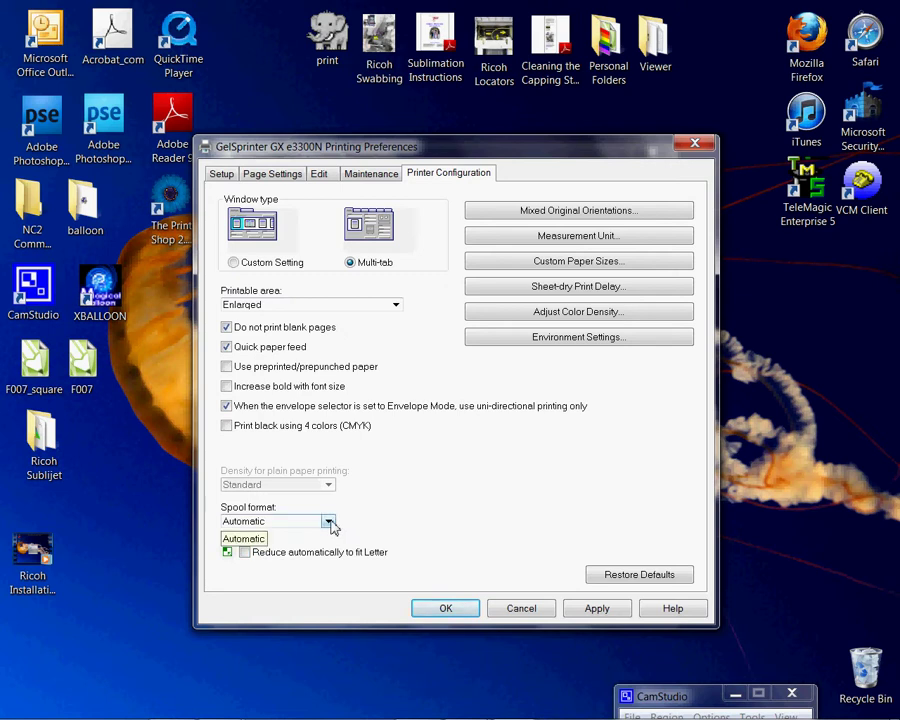
left_click(328, 521)
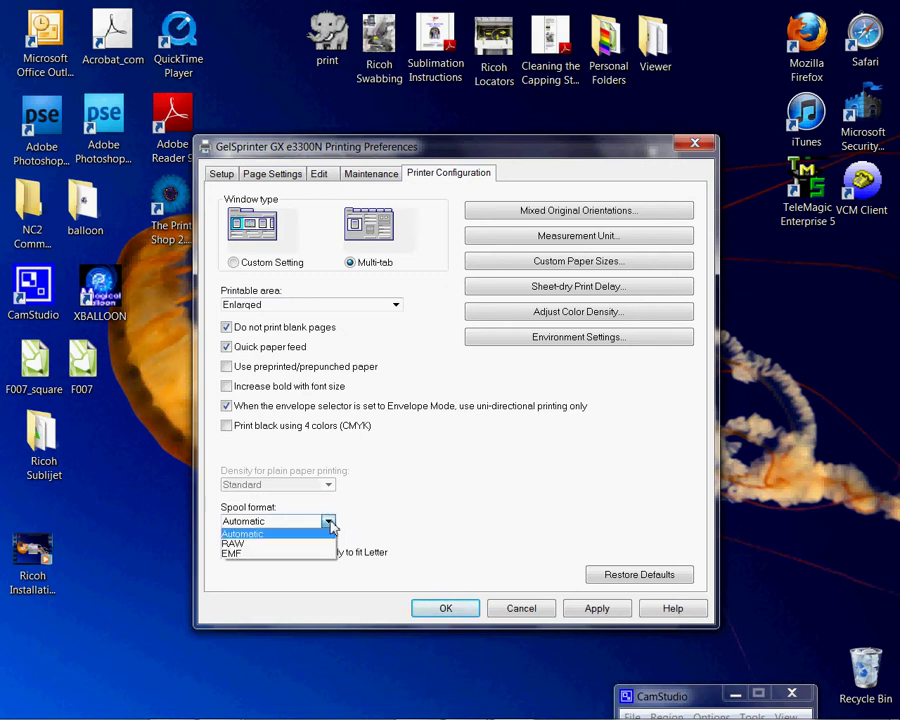
left_click(254, 545)
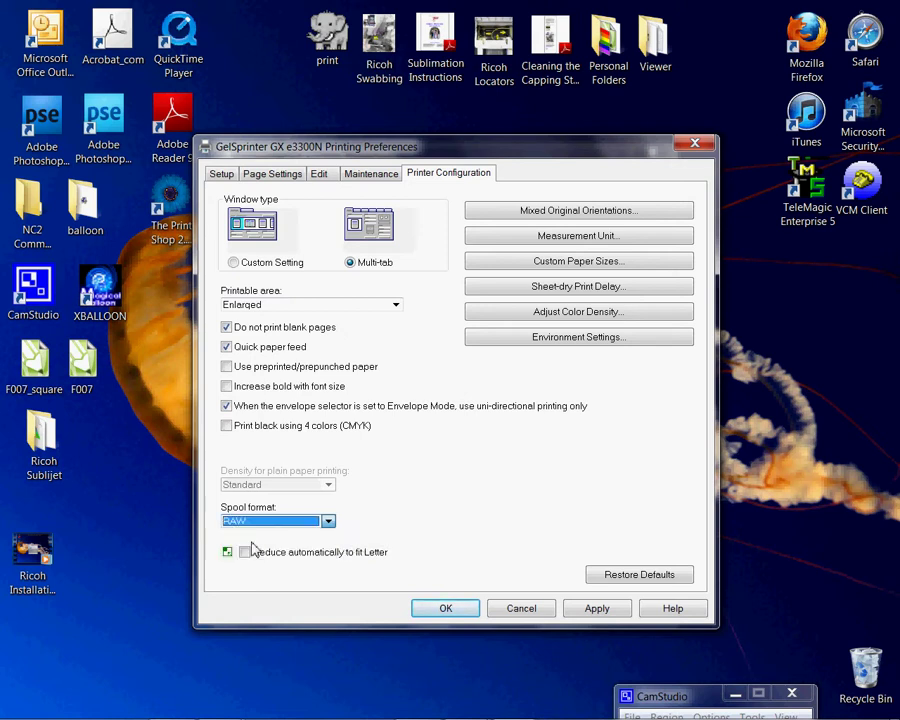
Examine the custom paper size limits with the Bypass Tray as paper source, and cancel without saving
left_click(625, 262)
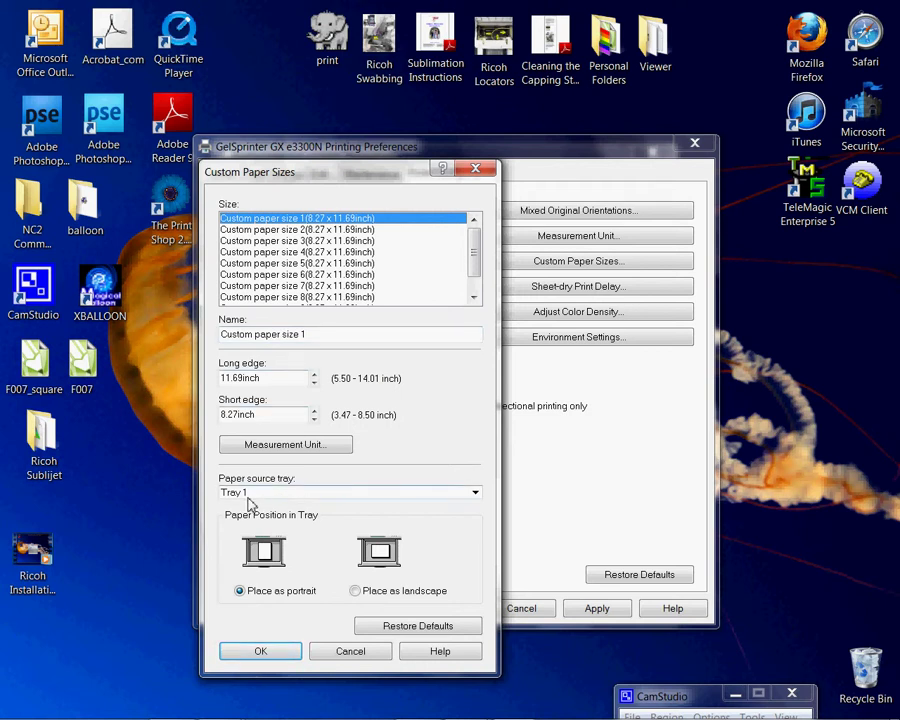
left_click(475, 493)
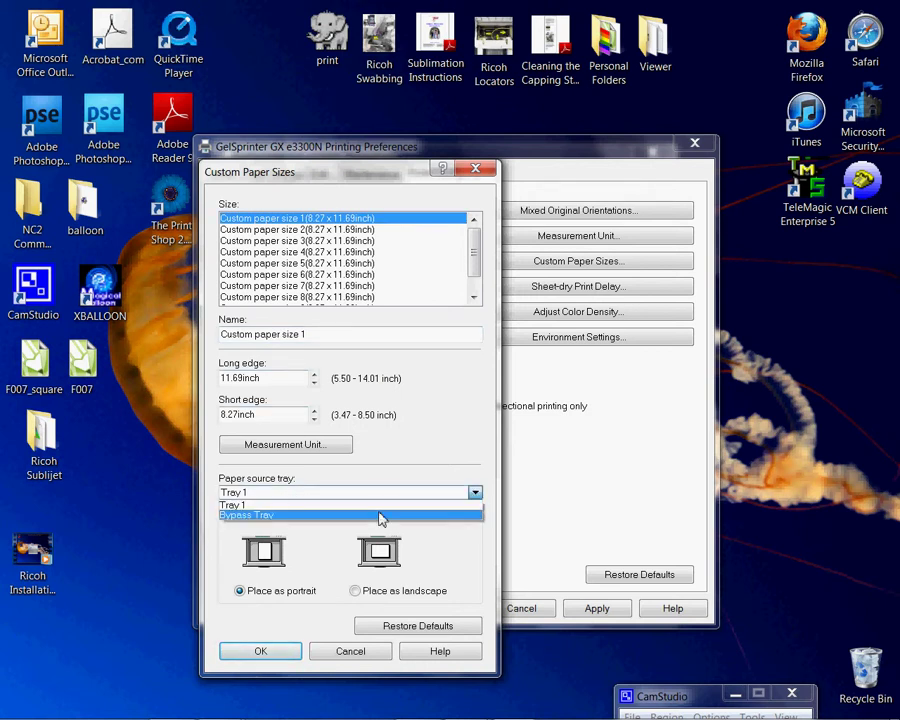
left_click(380, 516)
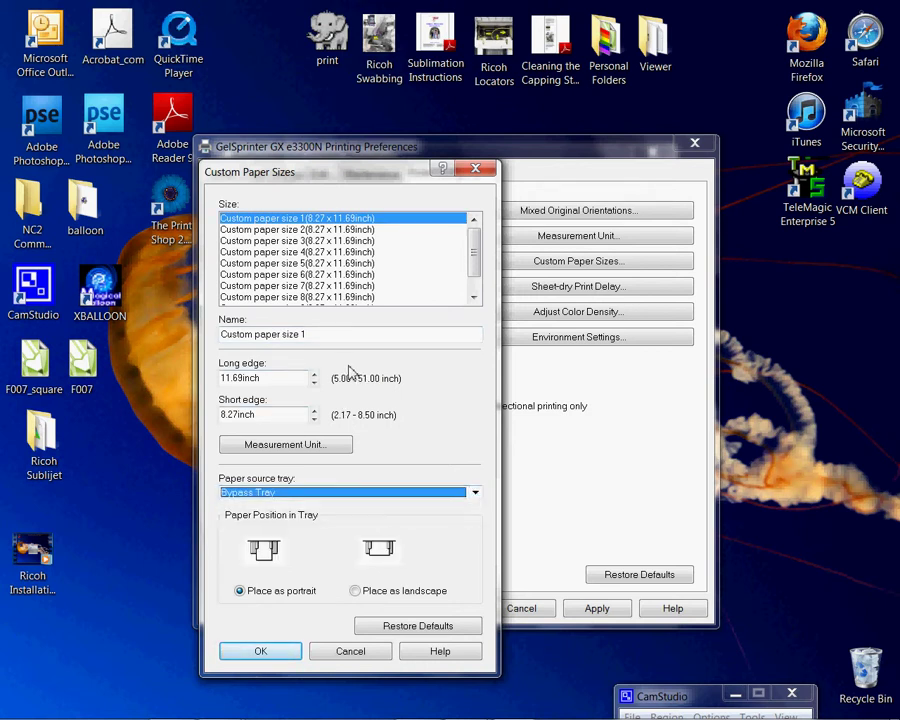
left_click(350, 651)
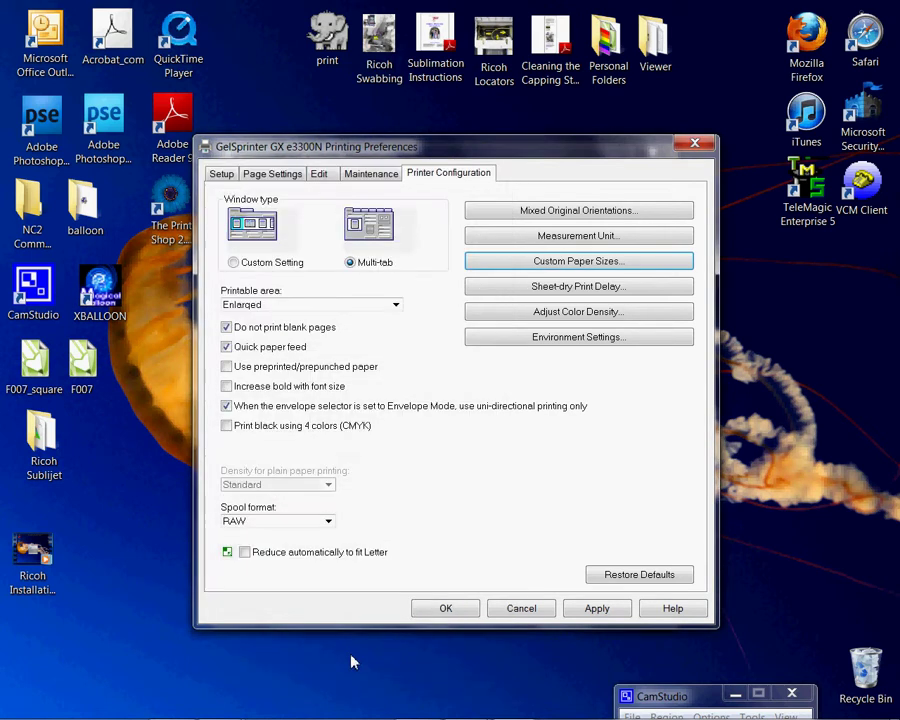
Save the current setup as a custom setting named "Conde ICC", apply it and close the printing preferences and printer properties
left_click(223, 175)
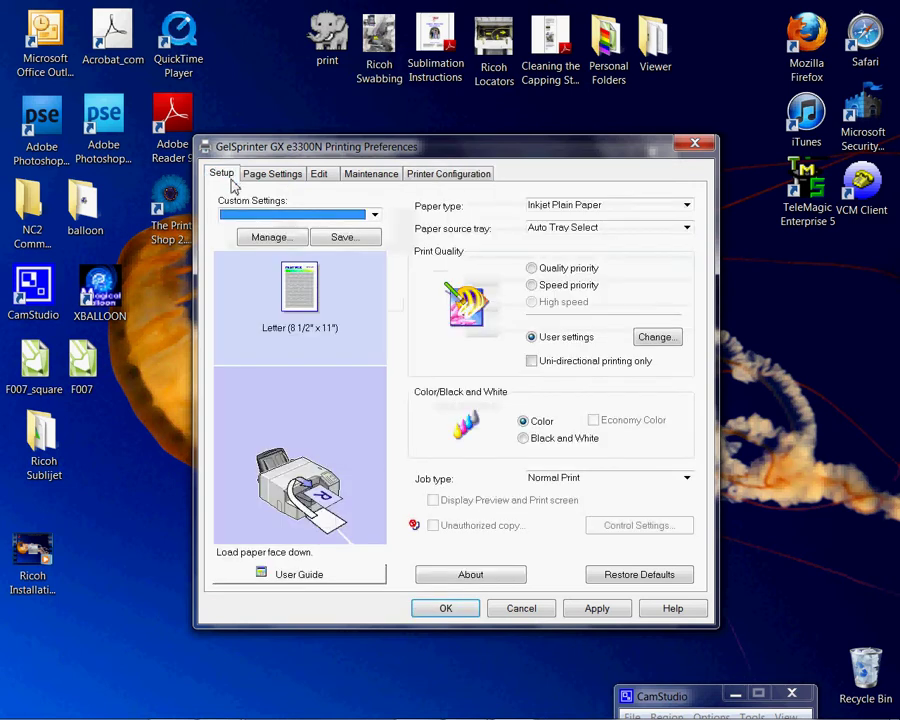
left_click(346, 237)
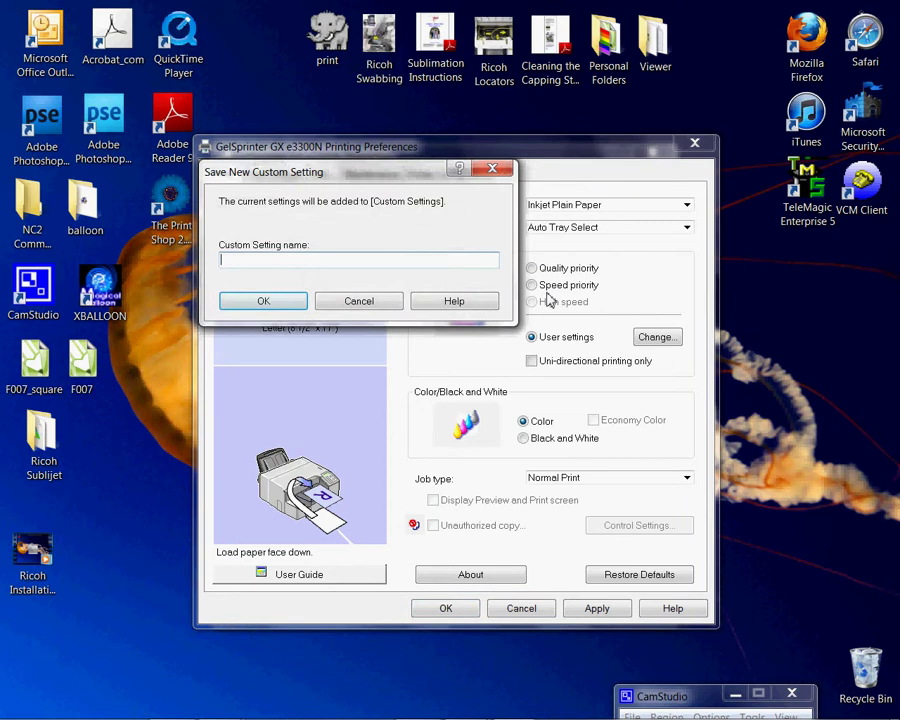
type("Conde ICC")
left_click(265, 304)
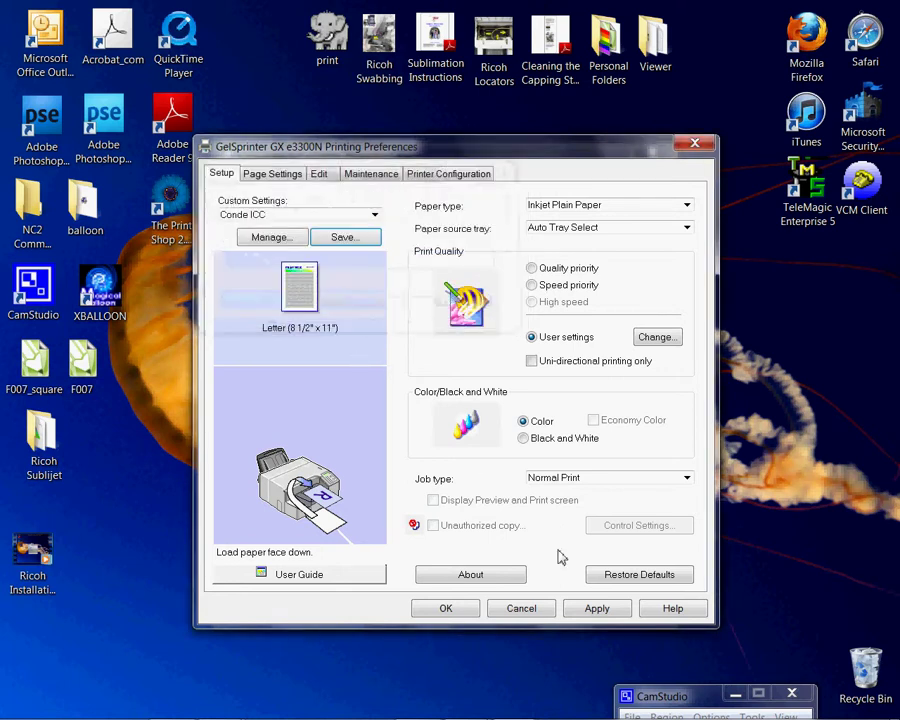
left_click(593, 612)
left_click(462, 611)
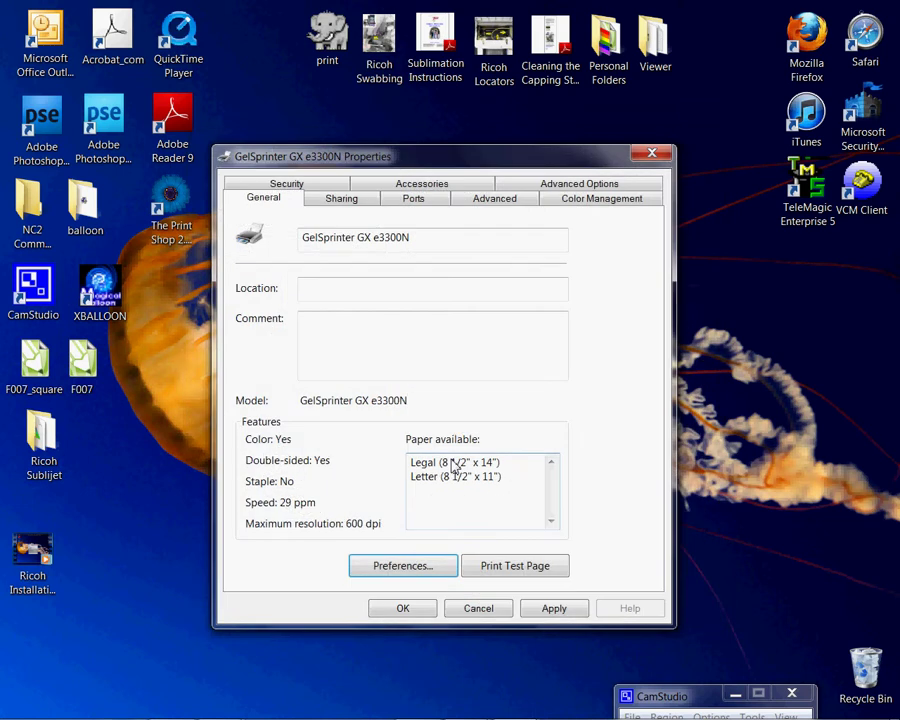
left_click(432, 612)
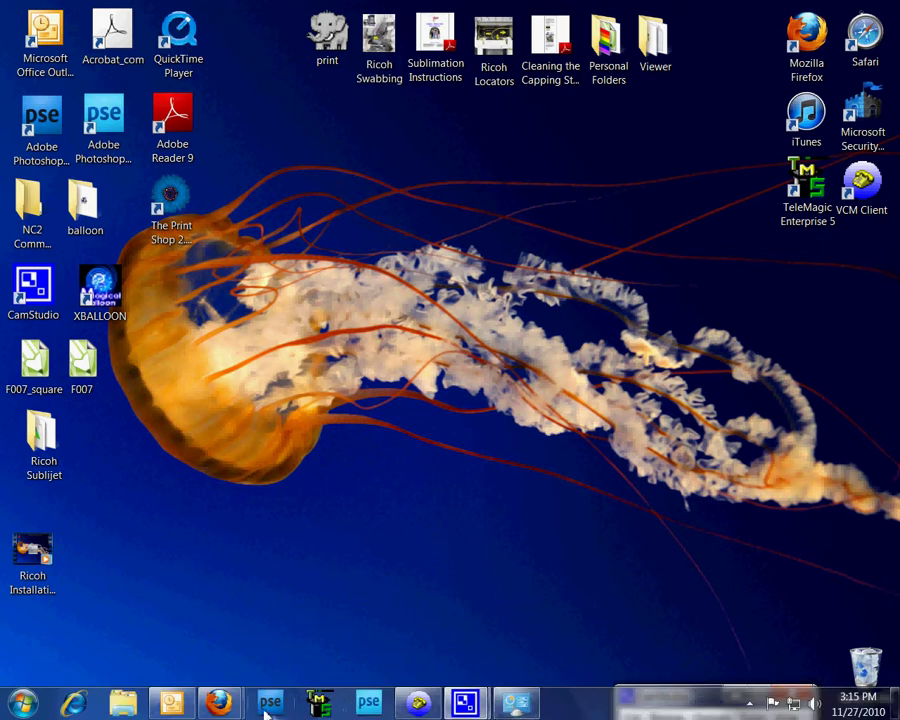
Switch to Firefox, view the Conde sublimation products site and its CondéTV YouTube channel with its video search, and minimize the browser
mouse_move(233, 710)
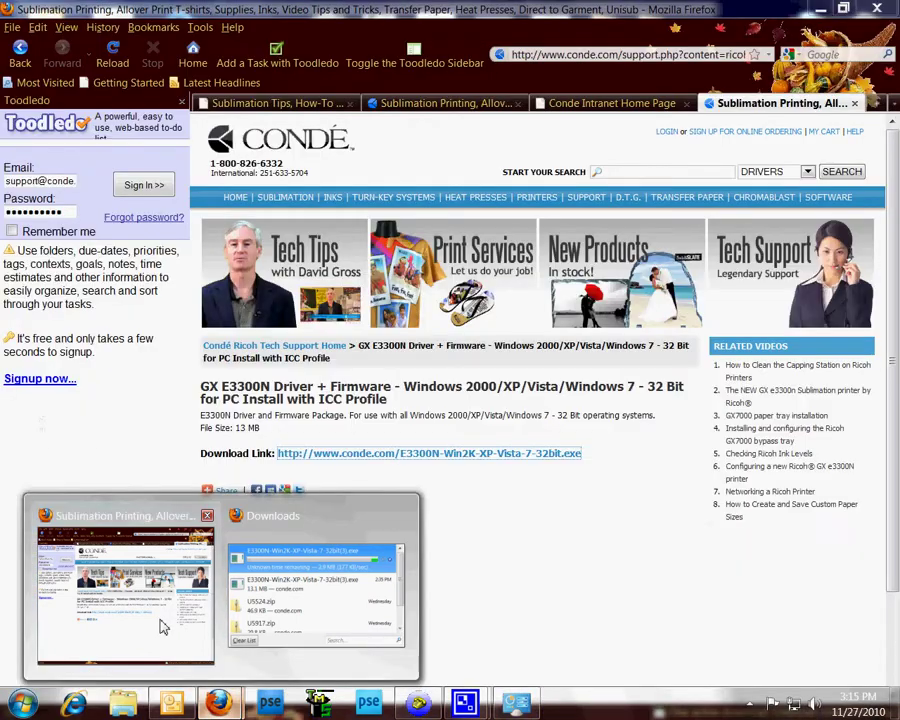
left_click(160, 622)
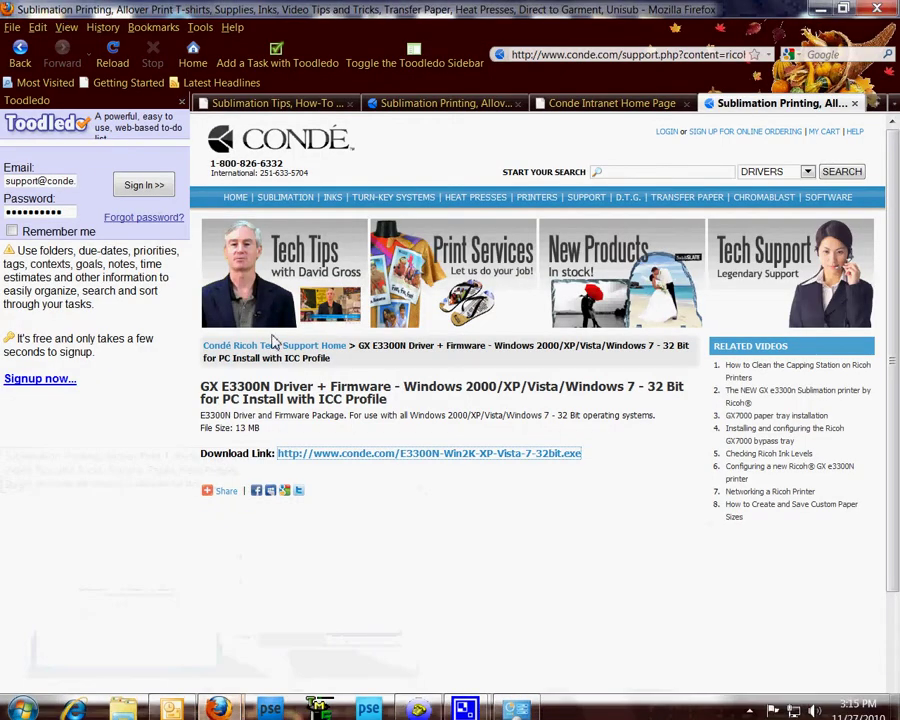
left_click(288, 198)
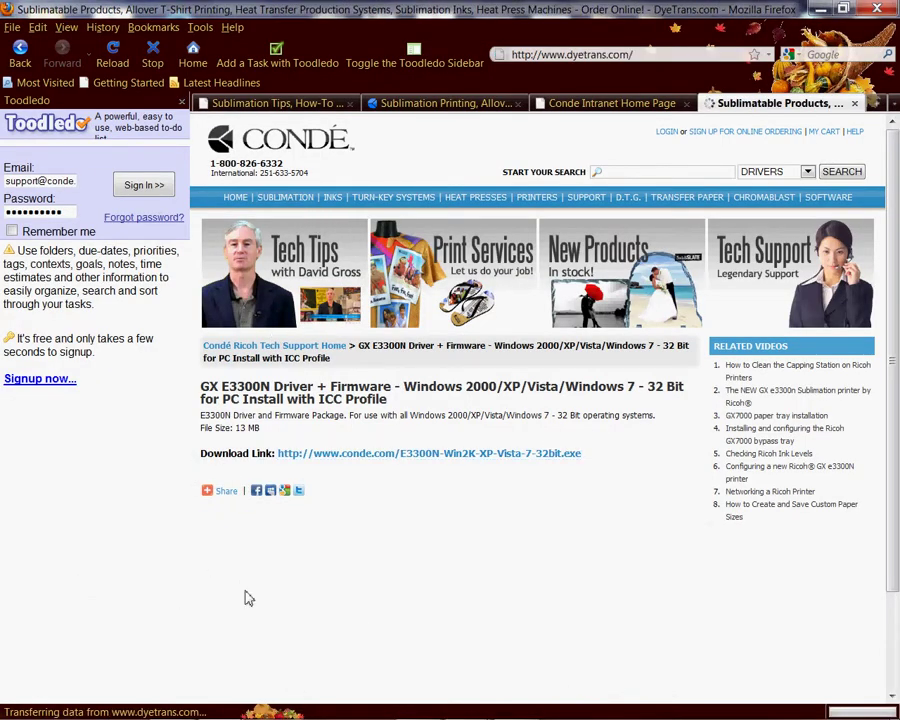
scroll(345, 553, "down", 5)
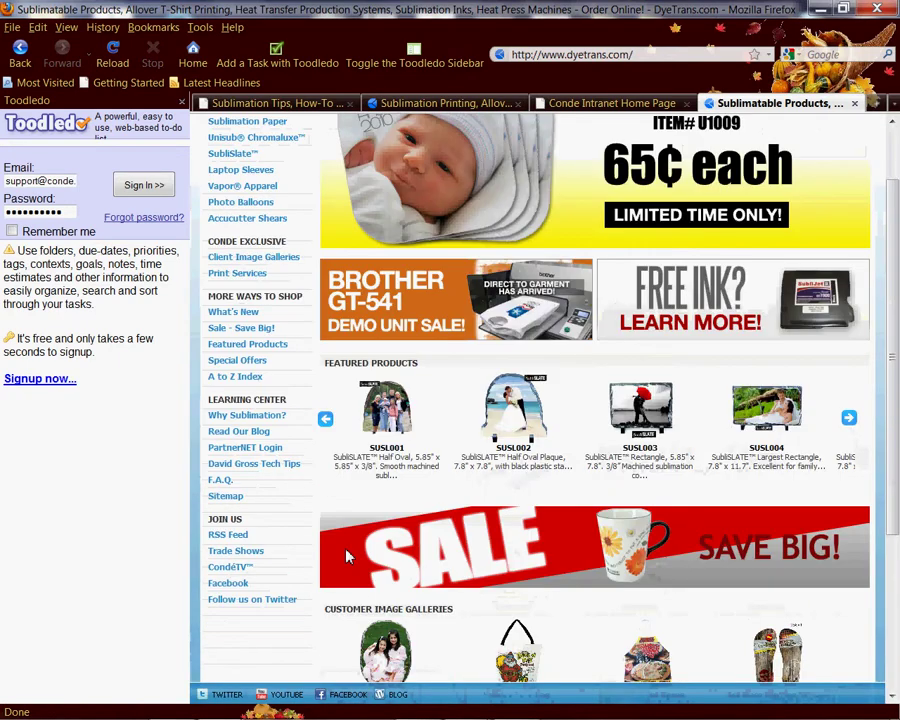
left_click(293, 567)
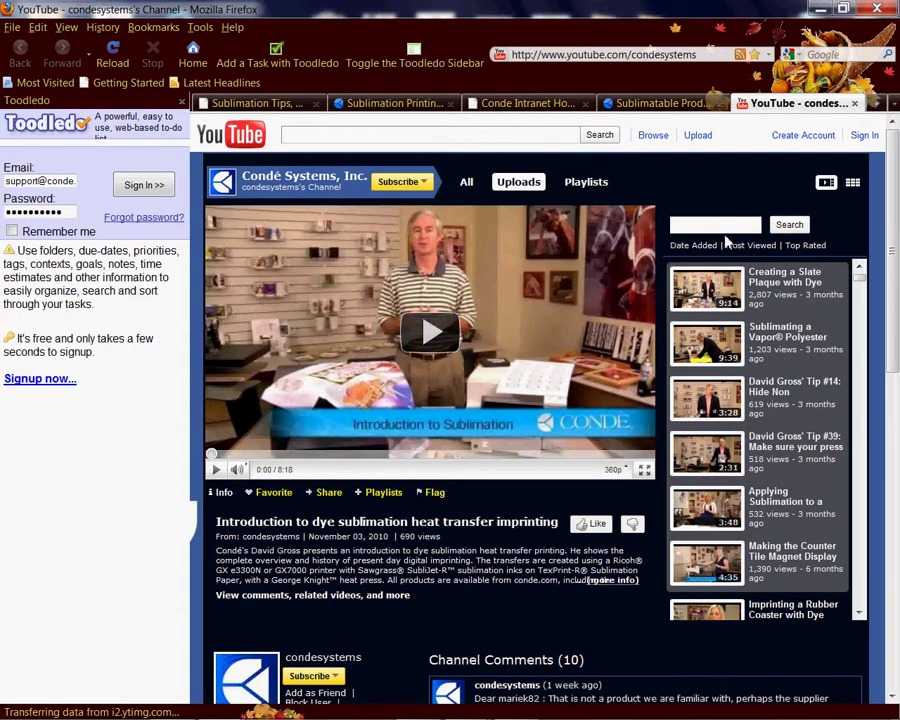
left_click(724, 227)
left_click(822, 10)
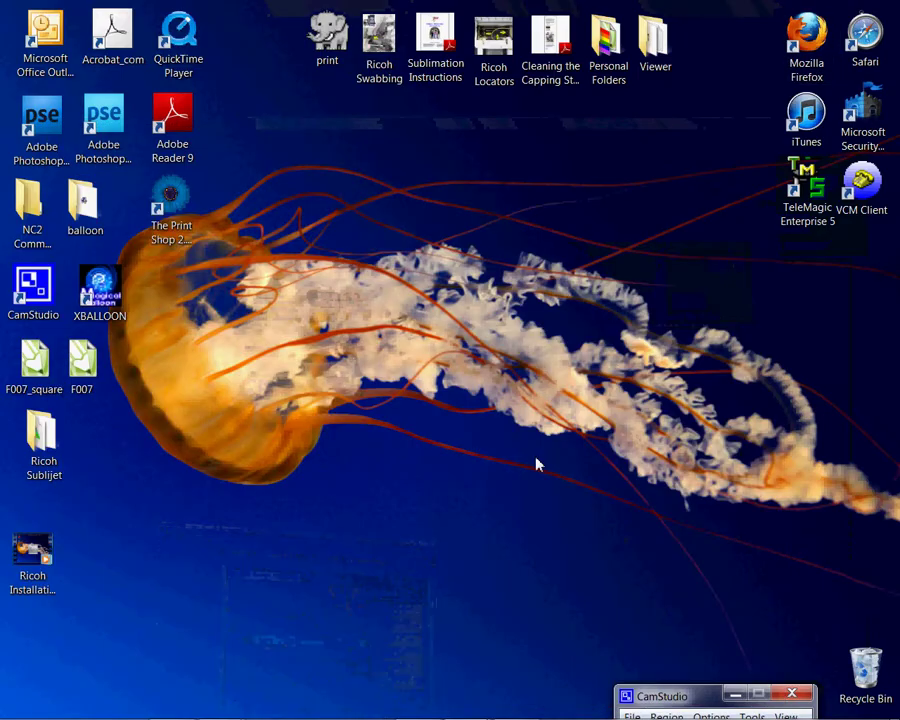